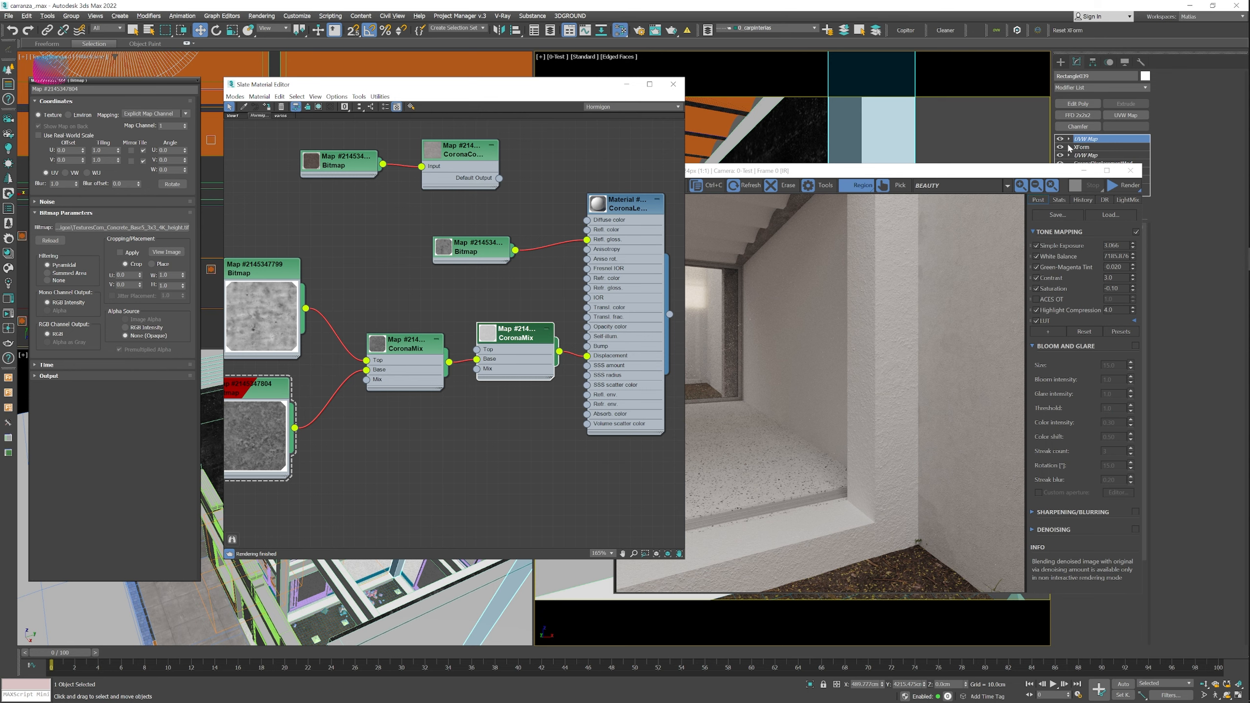
Turn off the subdivision quality override in the wall object's Corona Displacement modifier.
drag(1026, 172, 824, 181)
click(1104, 163)
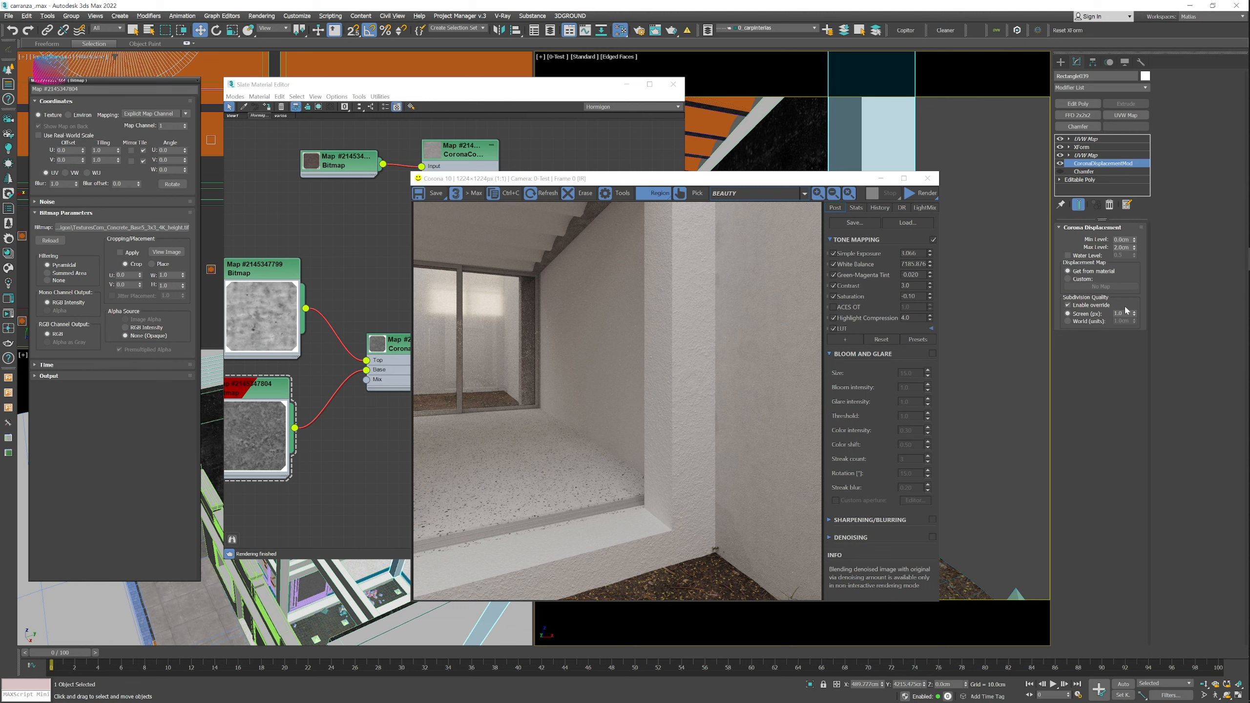
click(1095, 306)
Start an interactive render and draw a render region around the wall corner.
drag(740, 182, 779, 186)
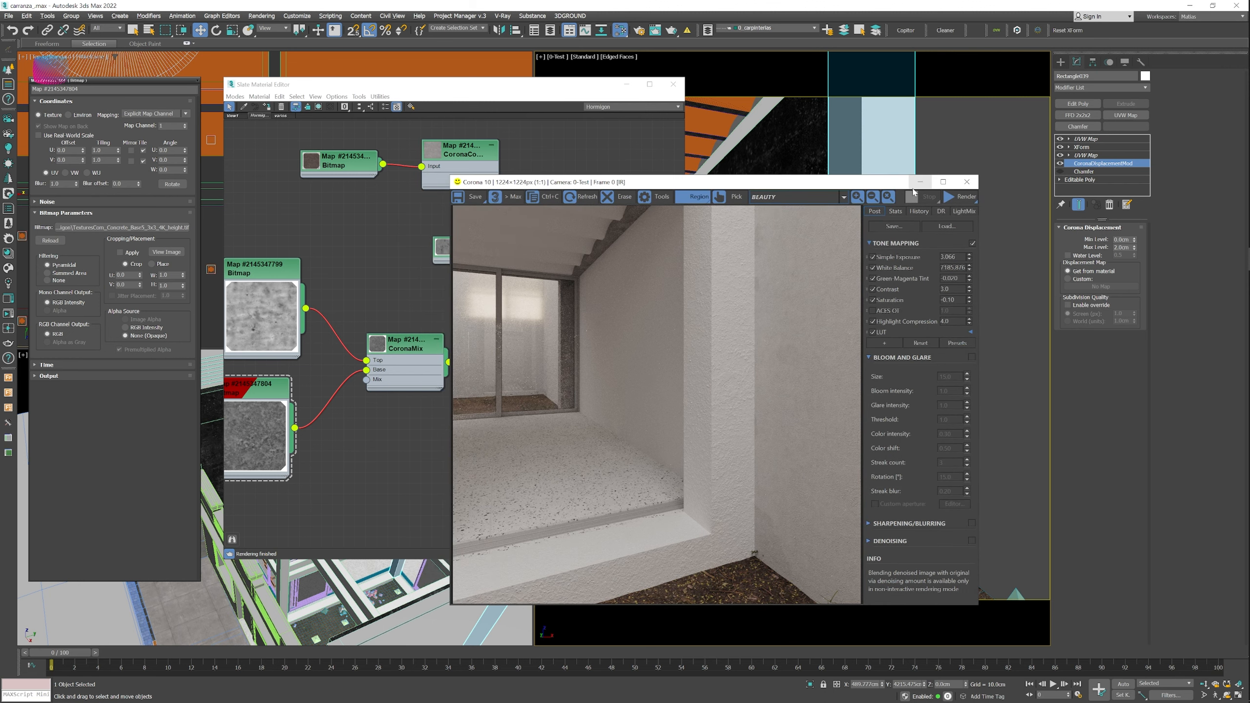
click(958, 197)
click(957, 214)
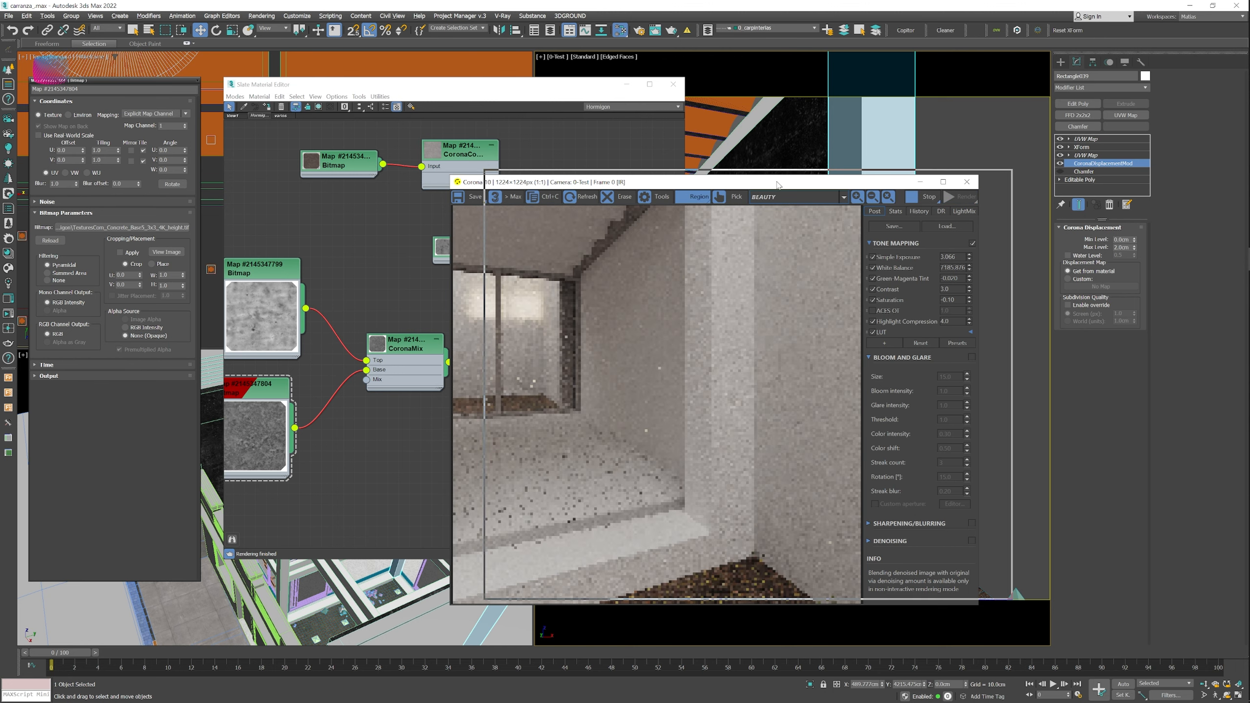
drag(742, 189, 797, 175)
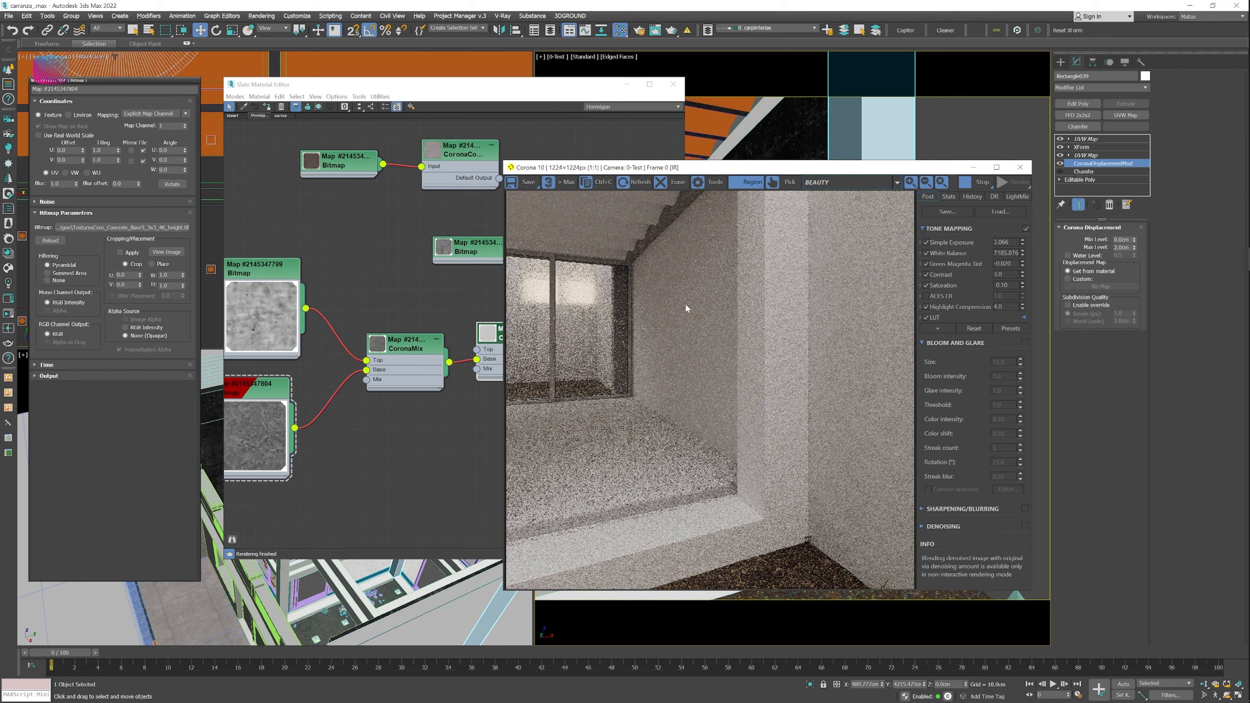
drag(686, 306, 890, 501)
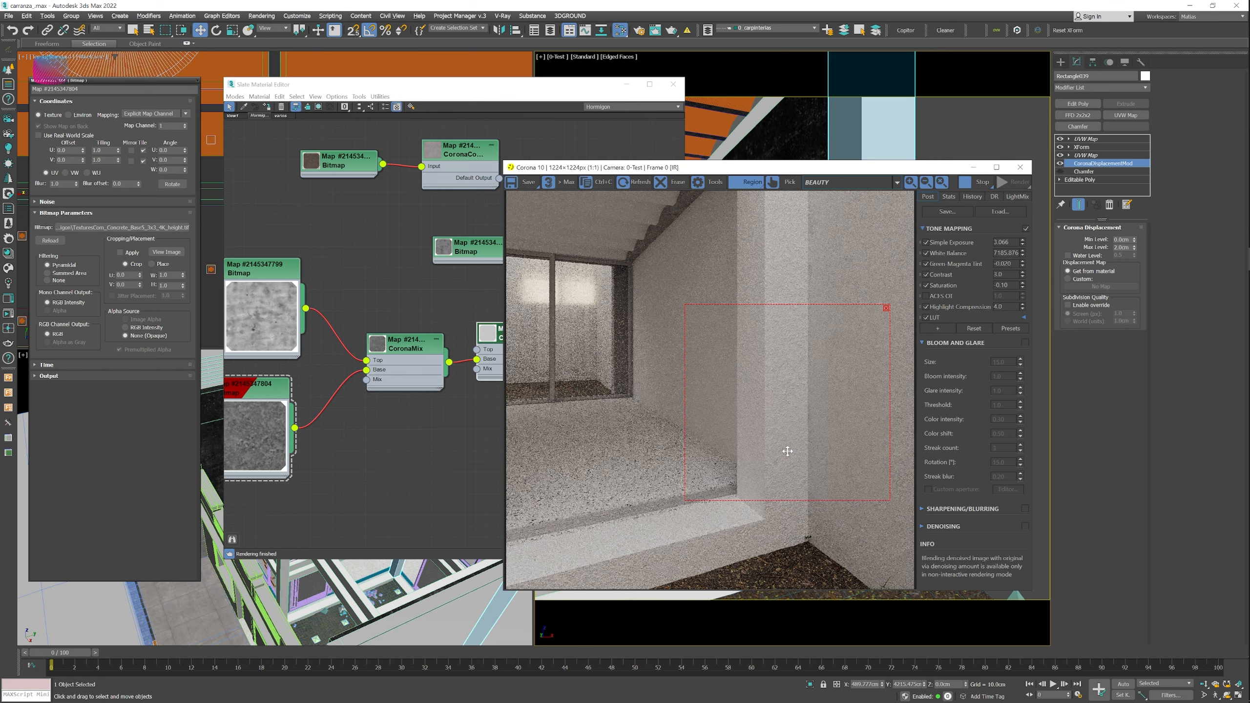
Walk the camera slightly forward in the camera viewport, and clear the render region to check the wall surface.
scroll(791, 449, up, 1)
scroll(771, 428, down, 1)
middle_click(868, 157)
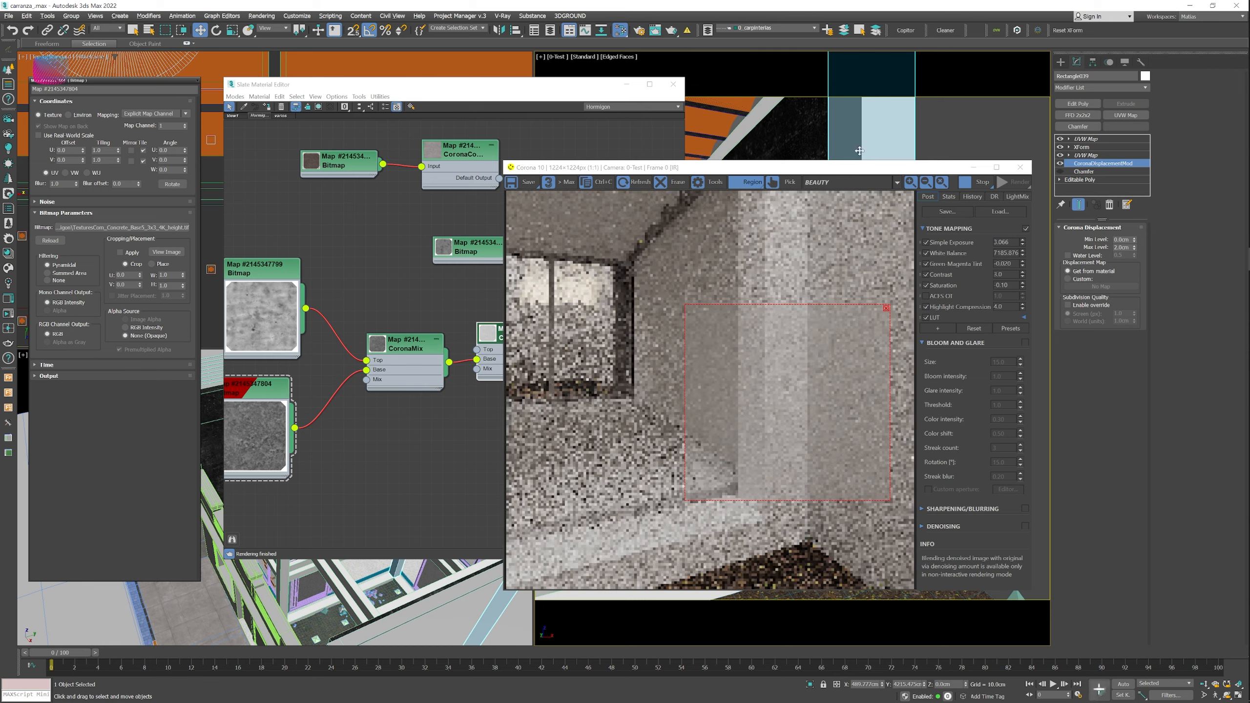
key(Up)
key(Up)
key(Up)
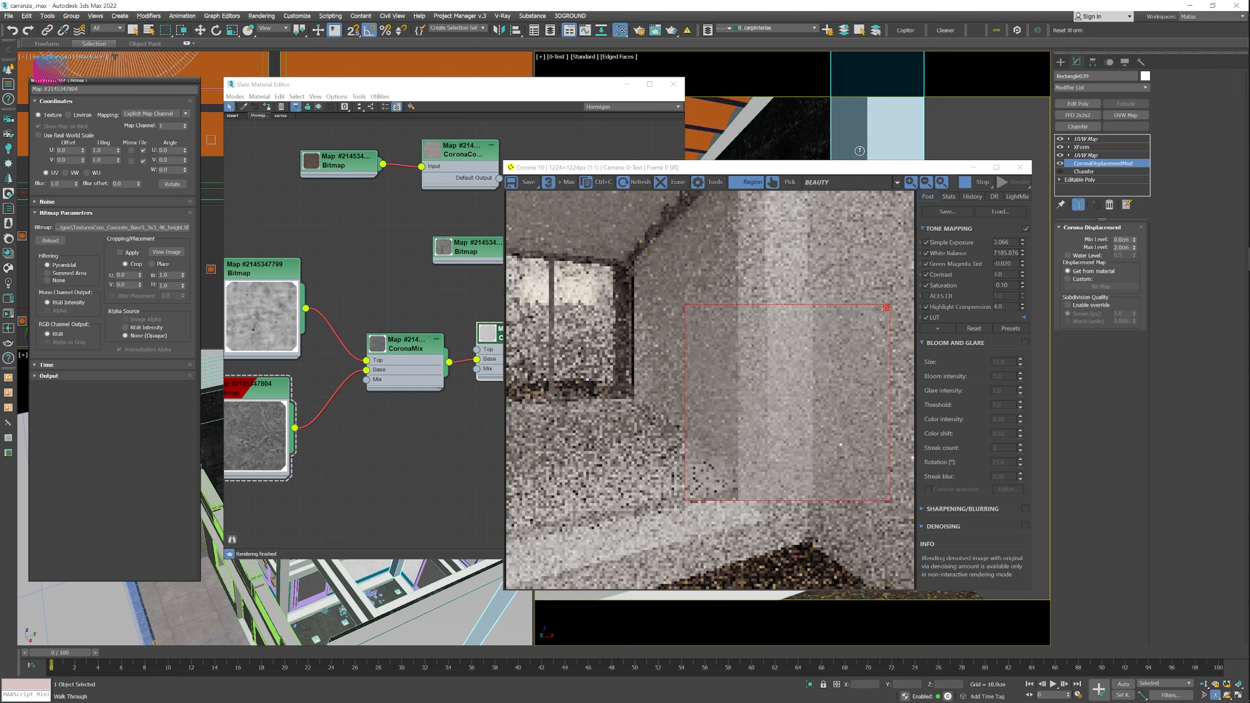
key(Up)
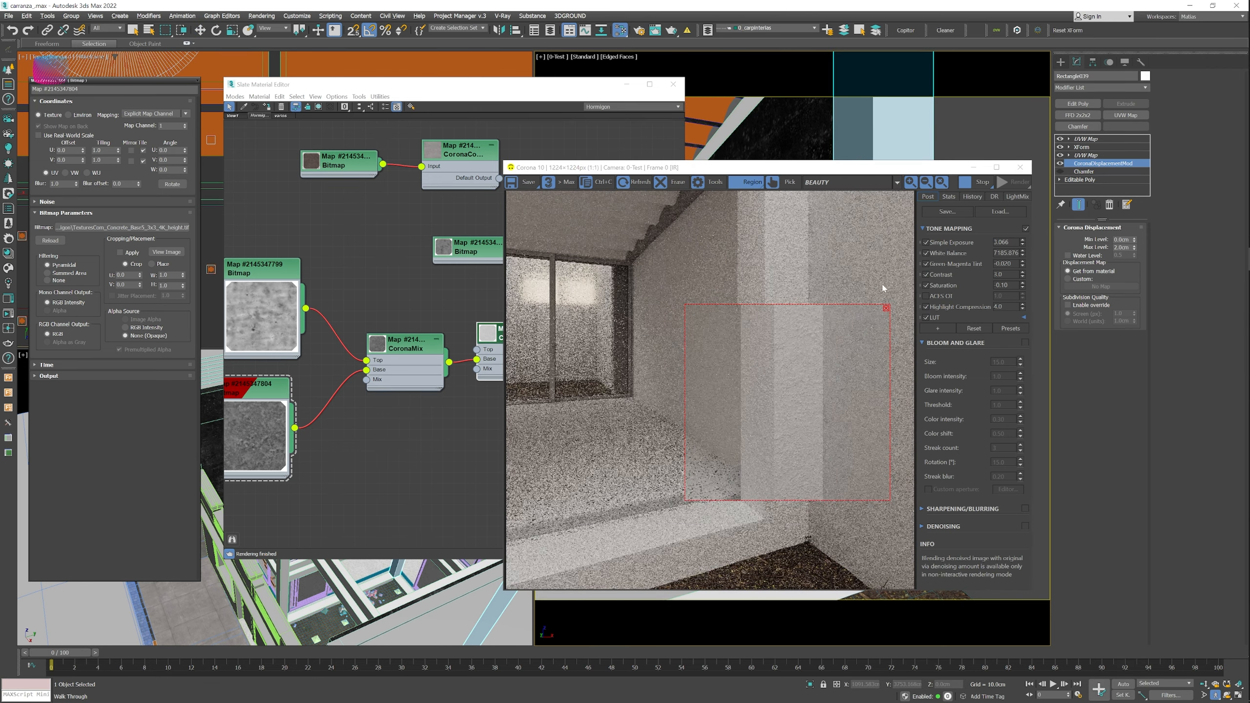
click(886, 308)
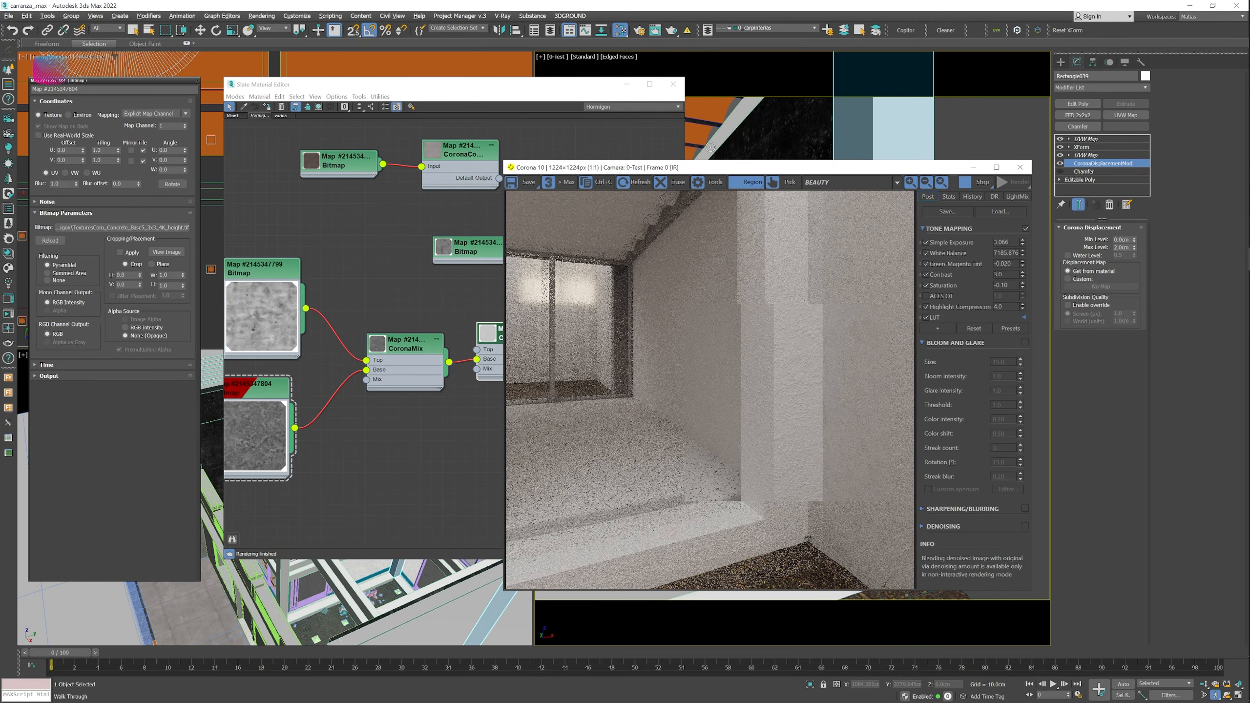
scroll(772, 421, up, 1)
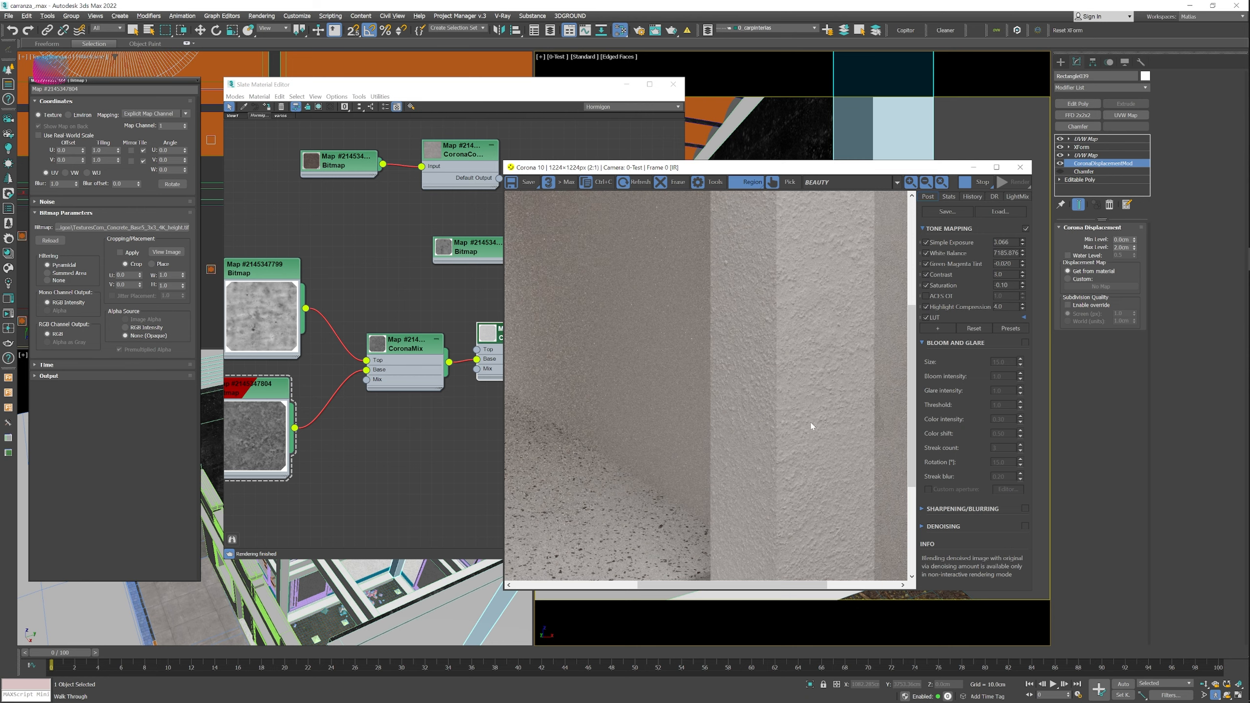
scroll(782, 383, down, 1)
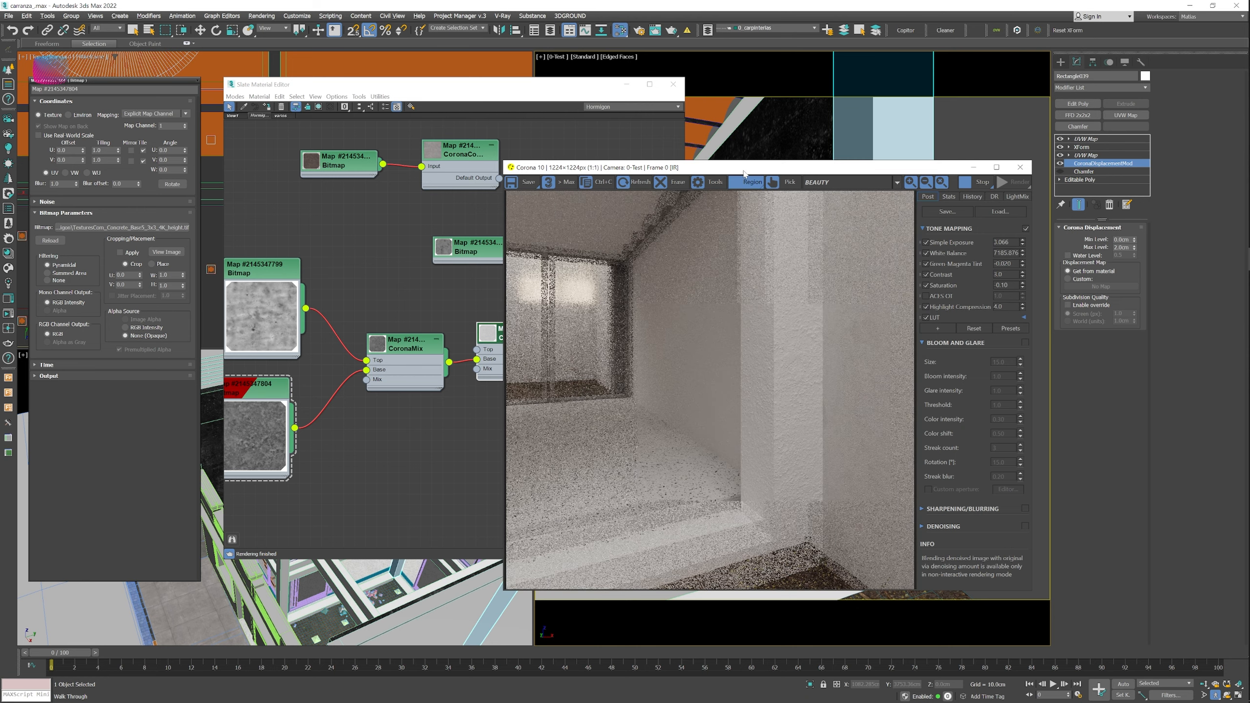
Connect the color correction map's default output to the wall material's Diffuse color input.
drag(733, 168, 778, 170)
drag(614, 170, 692, 178)
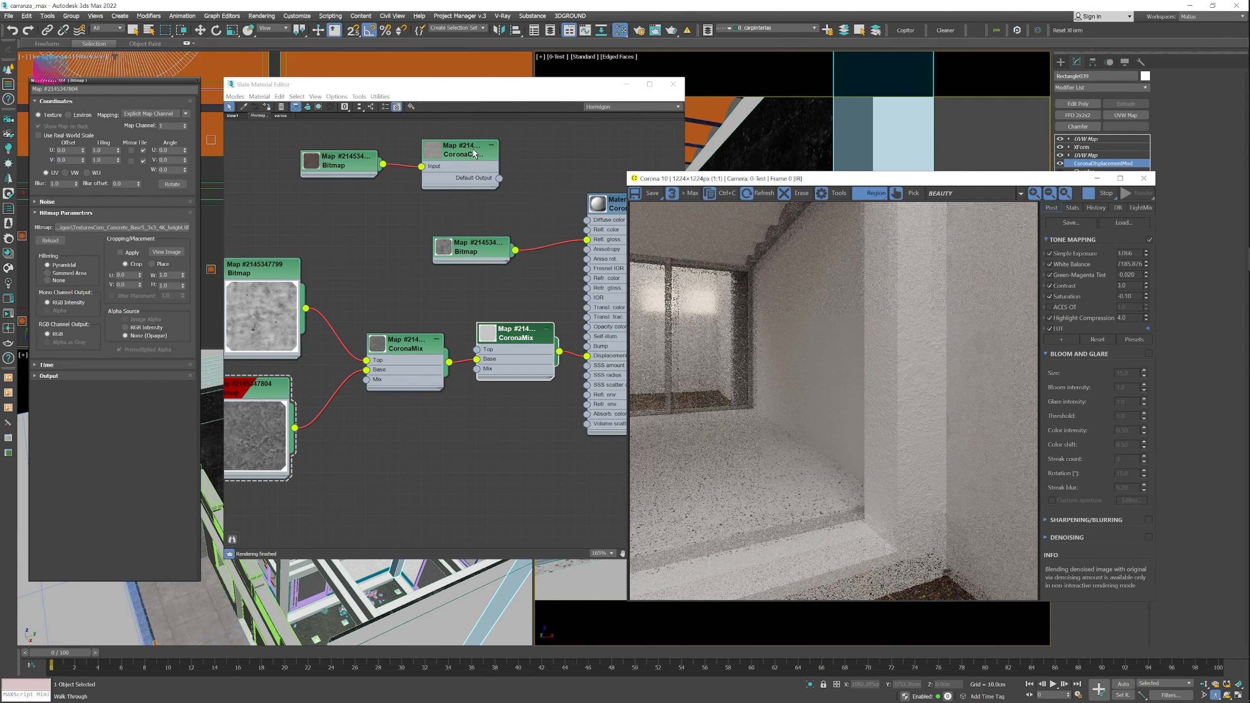
drag(505, 183, 584, 222)
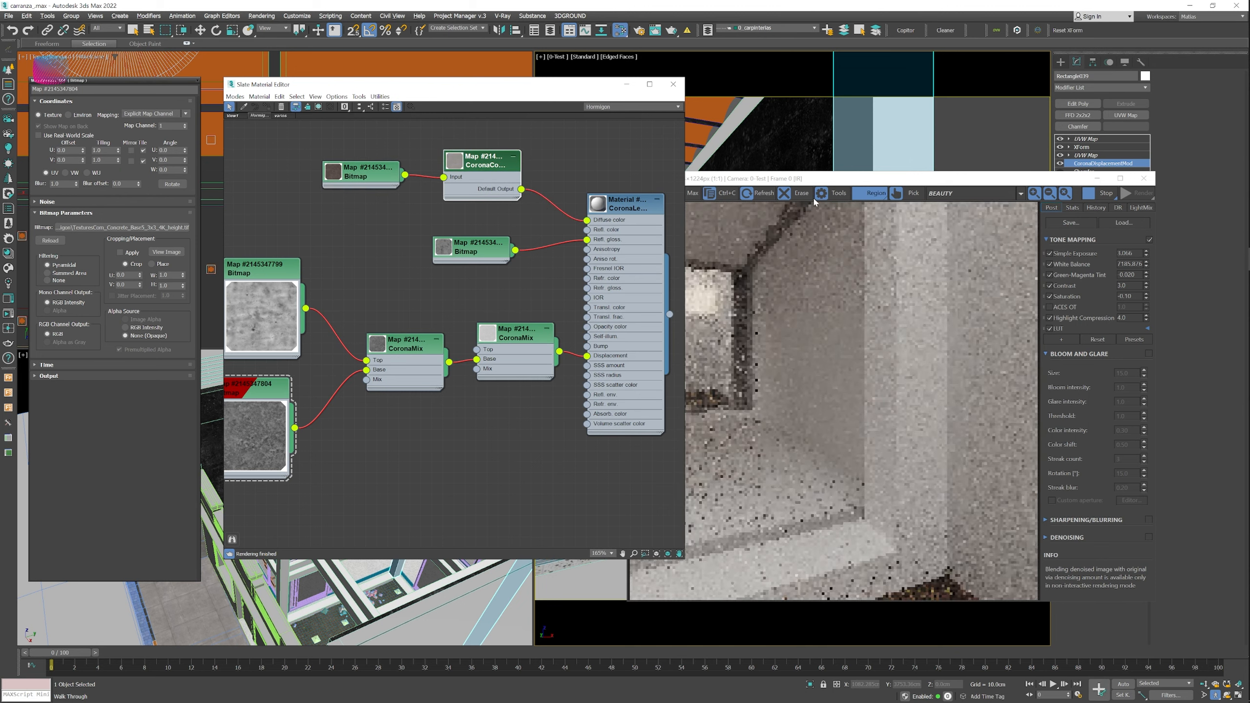
Define a render region around the wall corner down to the floor step and disconnect the map from Diffuse color.
drag(840, 255, 966, 478)
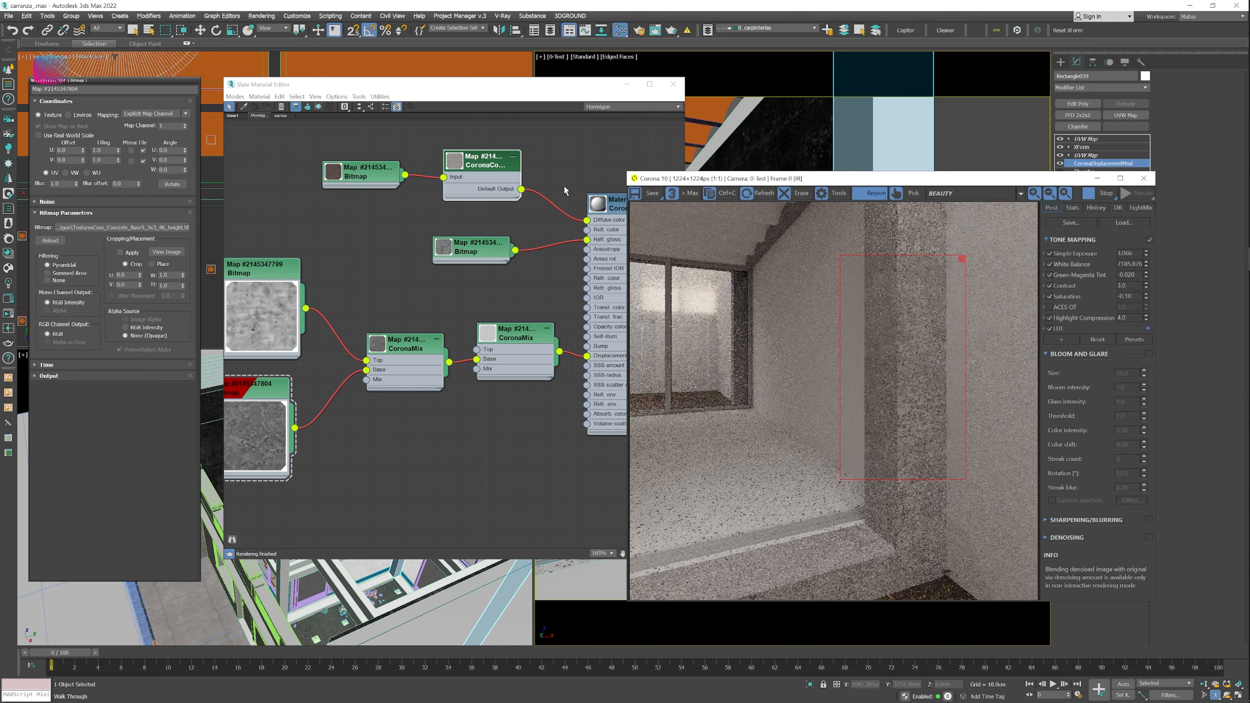
click(585, 222)
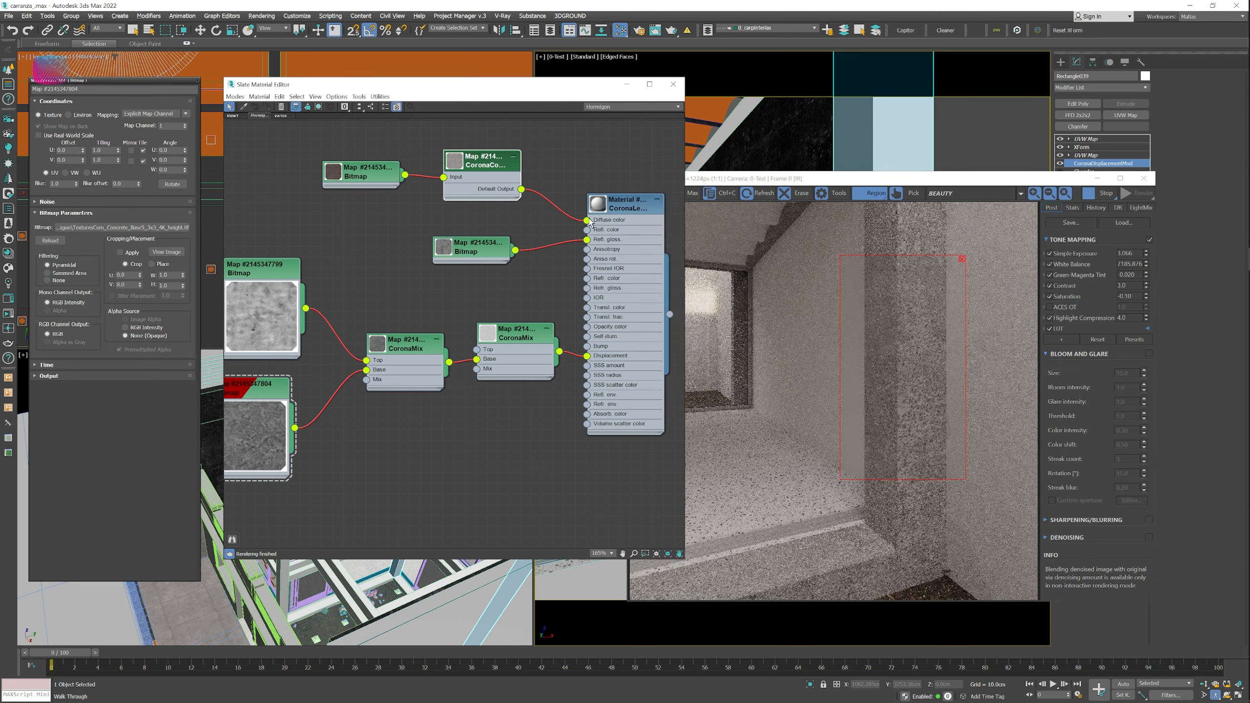
drag(587, 220, 532, 215)
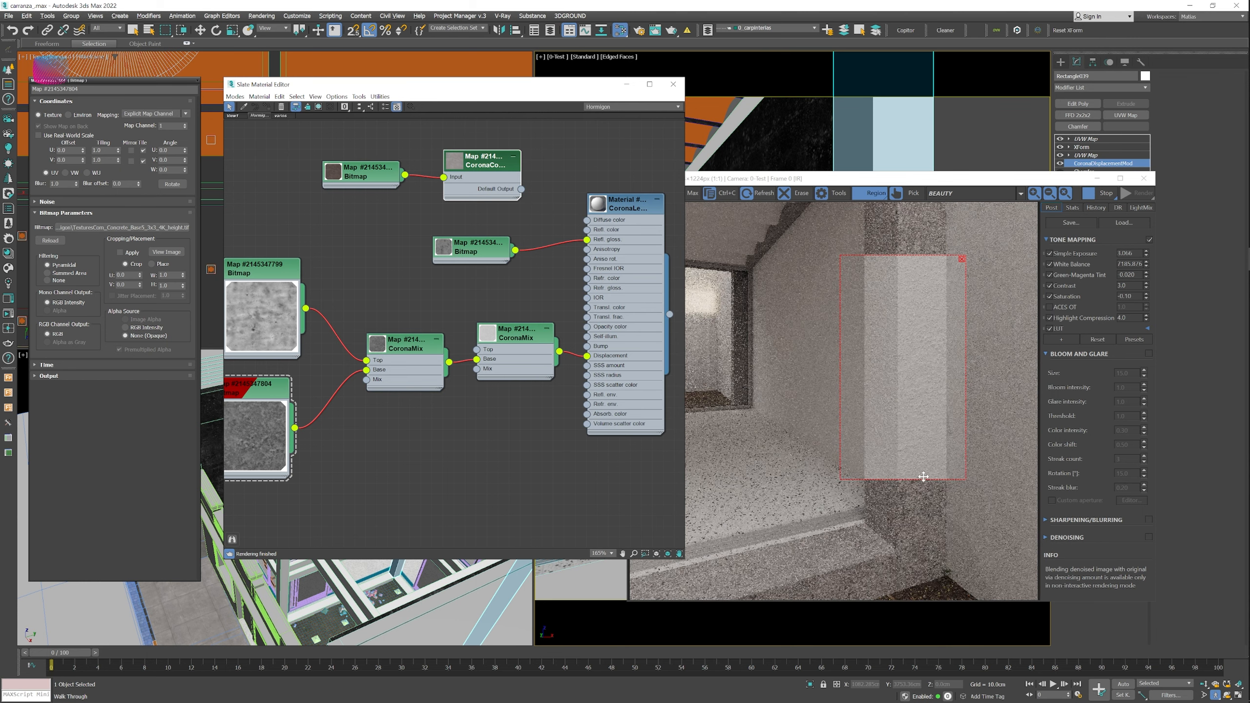
drag(918, 489, 914, 567)
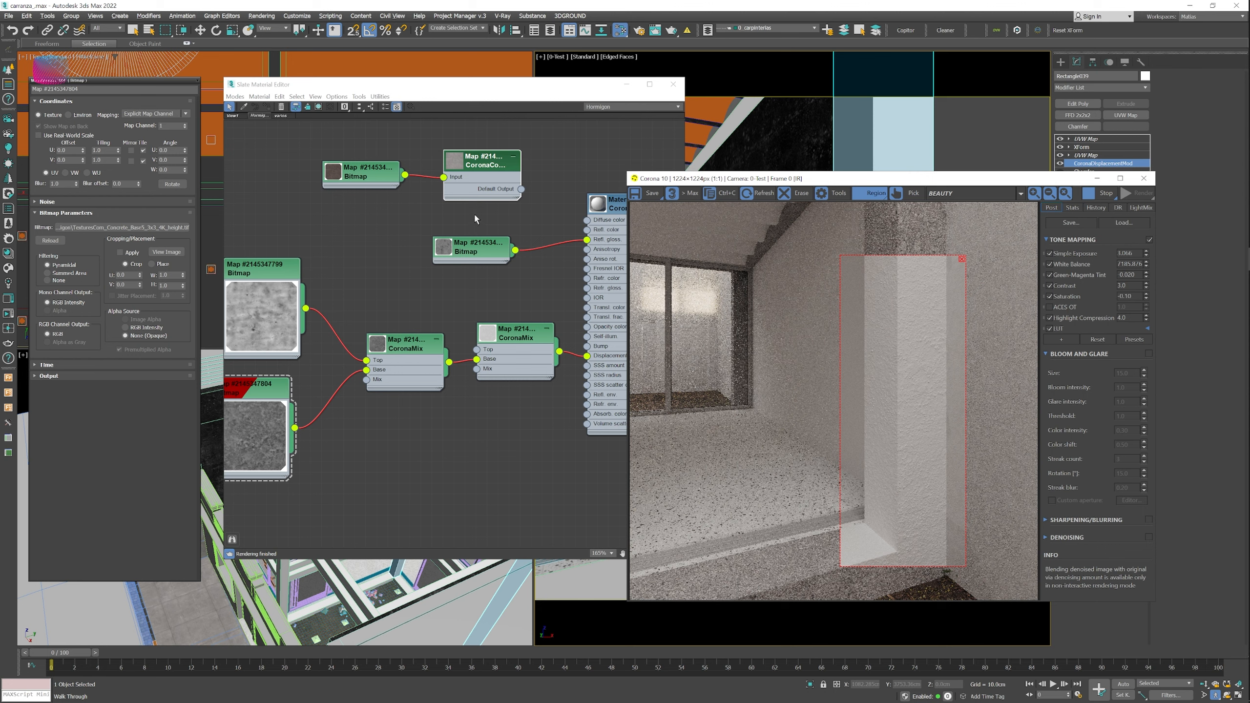
Move the color correction map and its bitmap away from the material node and stop the interactive render.
middle_drag(476, 217, 485, 260)
scroll(485, 260, down, 1)
drag(494, 202, 402, 176)
middle_drag(459, 164, 471, 192)
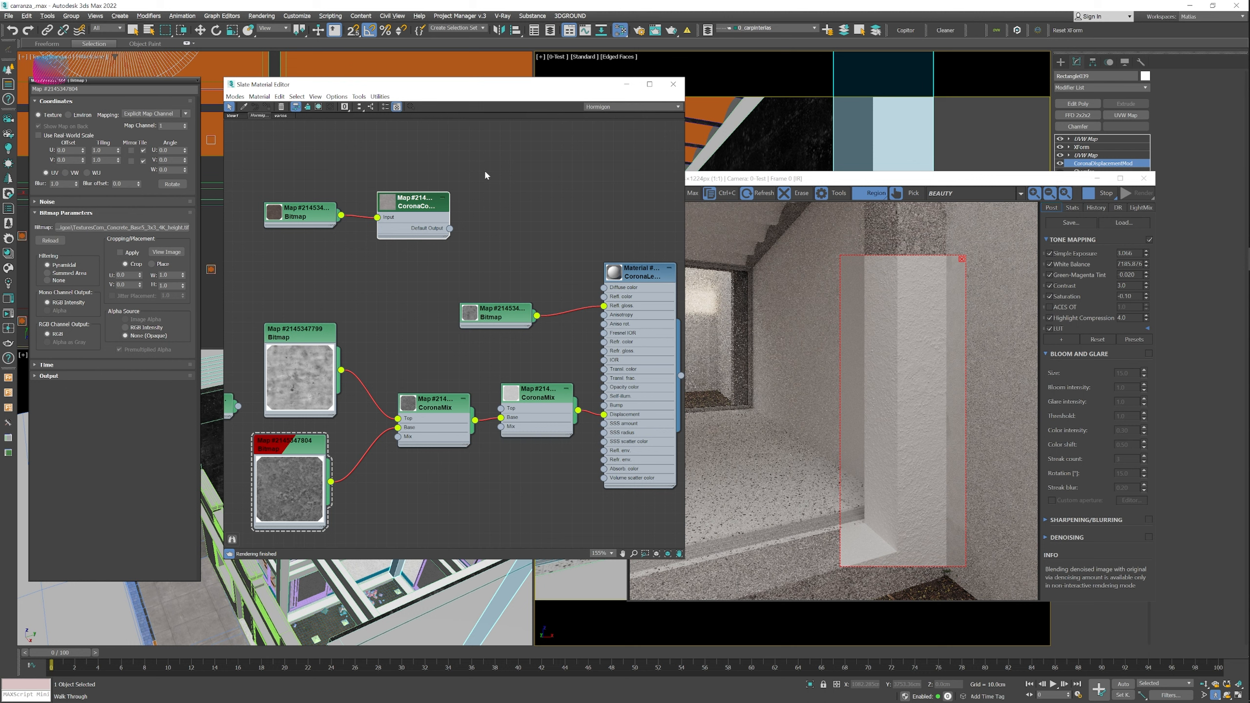
right_click(508, 178)
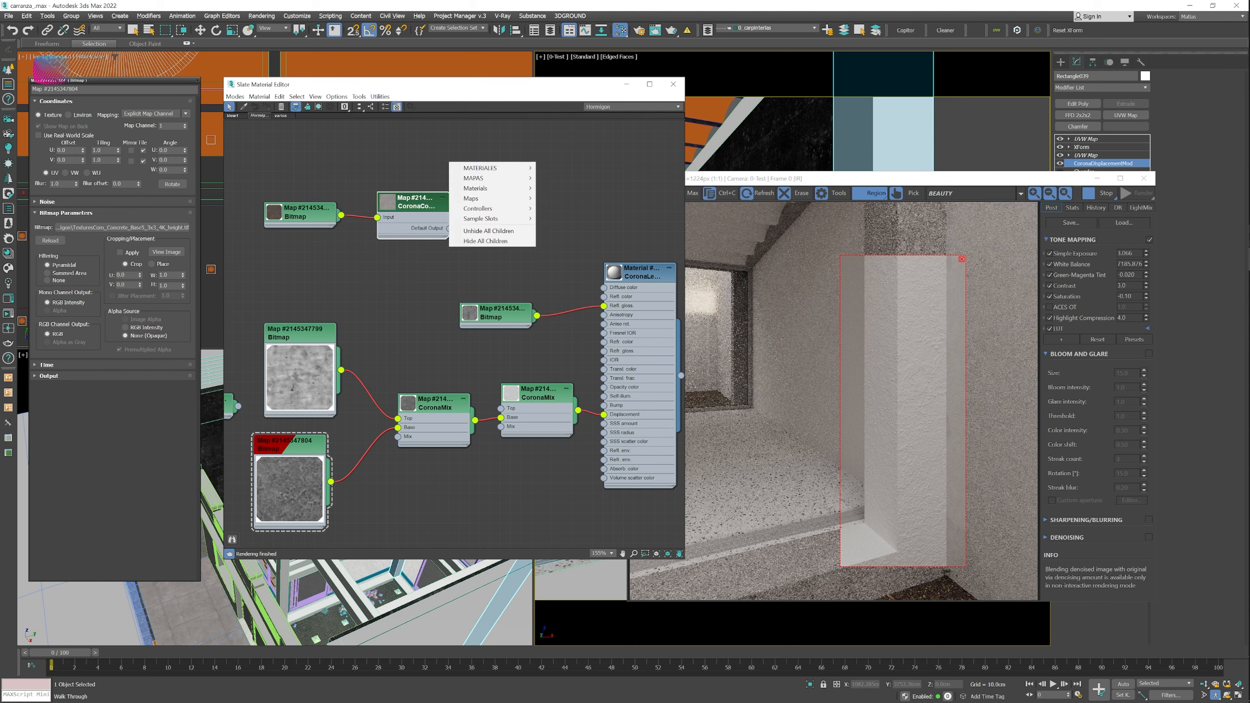
click(1058, 197)
Add a CoronaAO map, connect it to the material's Diffuse color, and restart the interactive render.
right_click(455, 152)
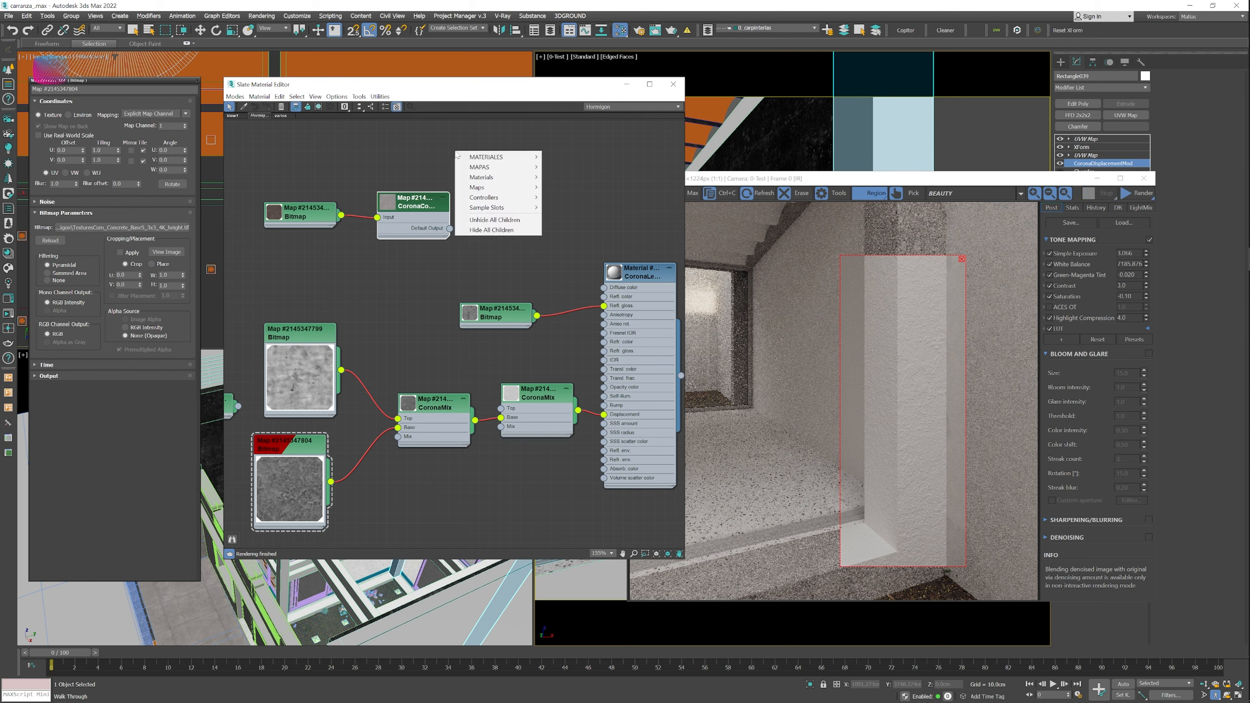
mouse_move(477, 189)
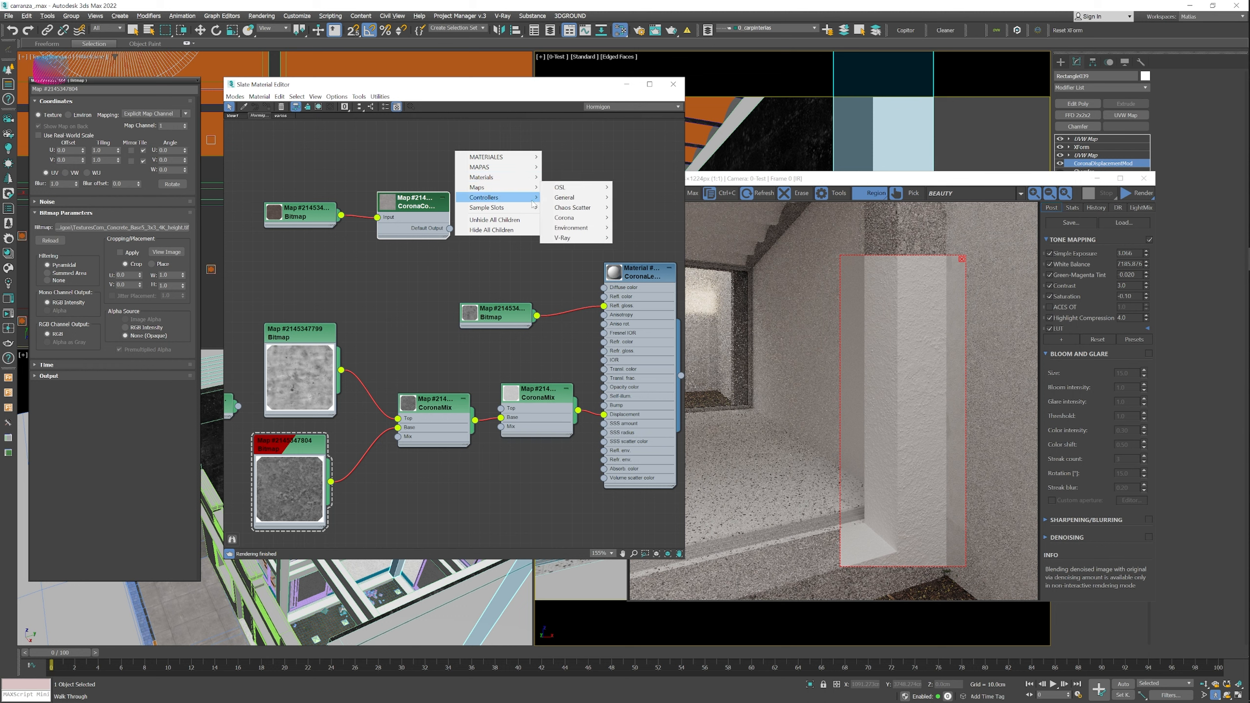
mouse_move(564, 218)
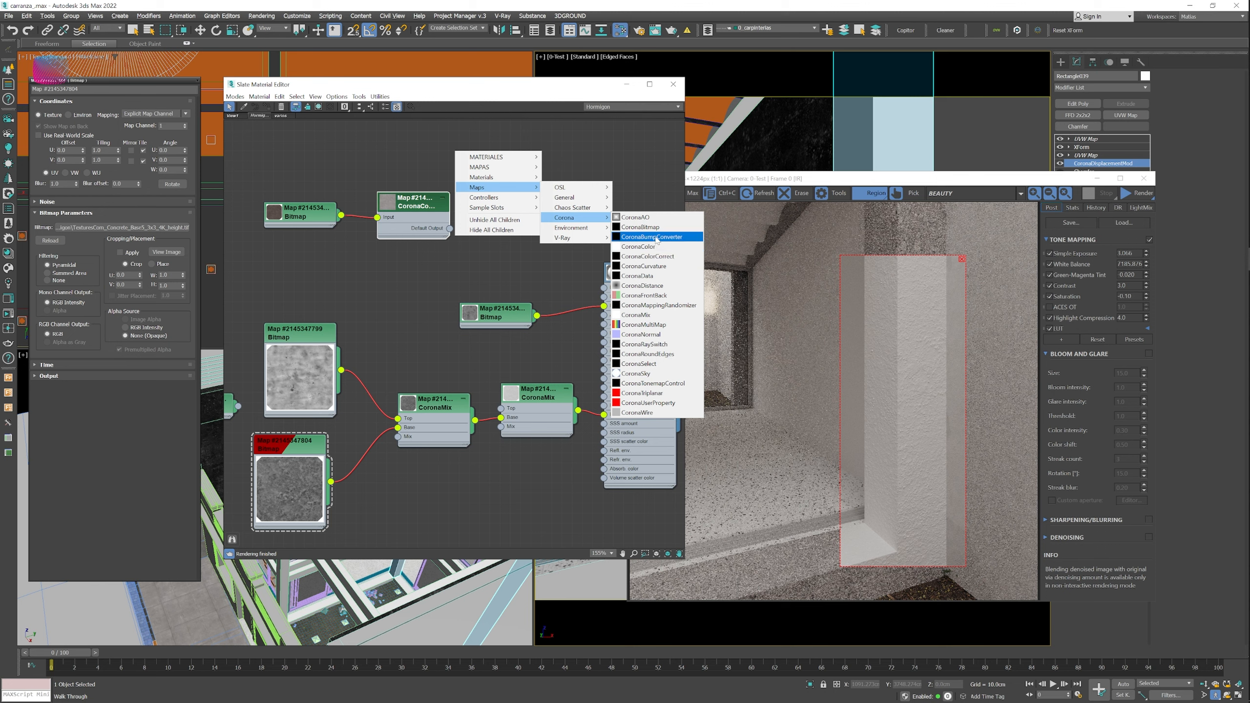
click(635, 217)
drag(458, 157, 604, 288)
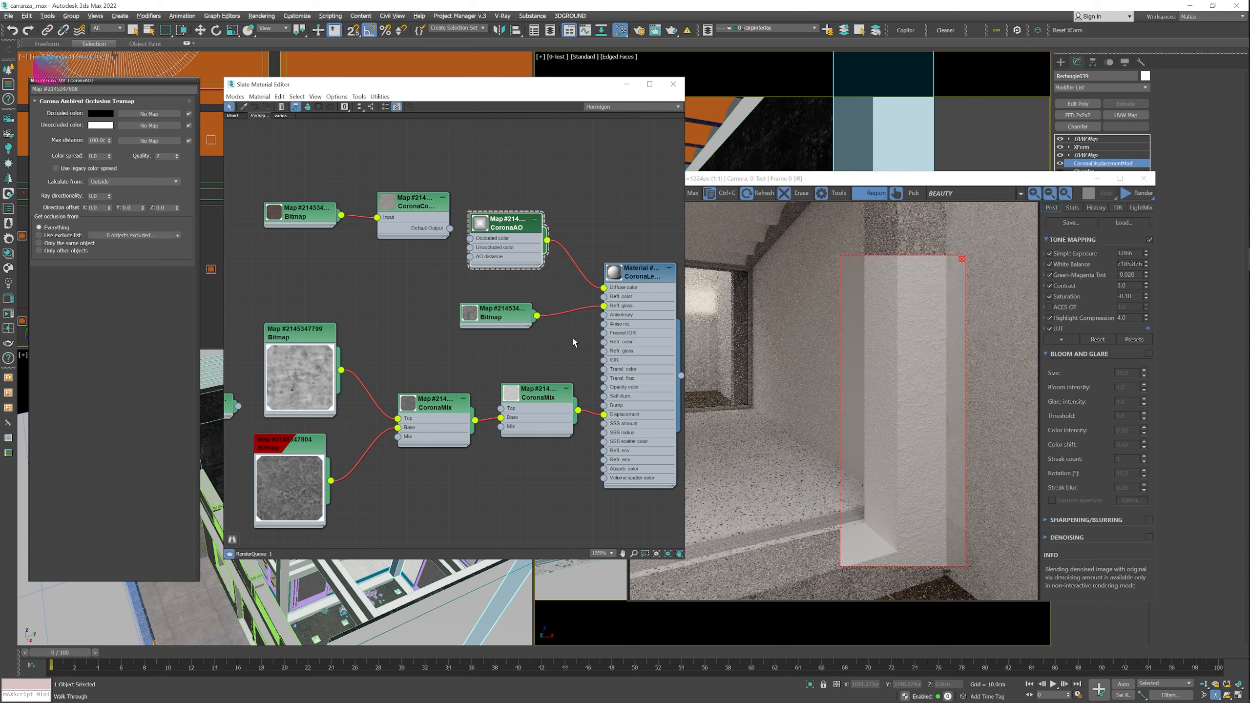
click(1145, 195)
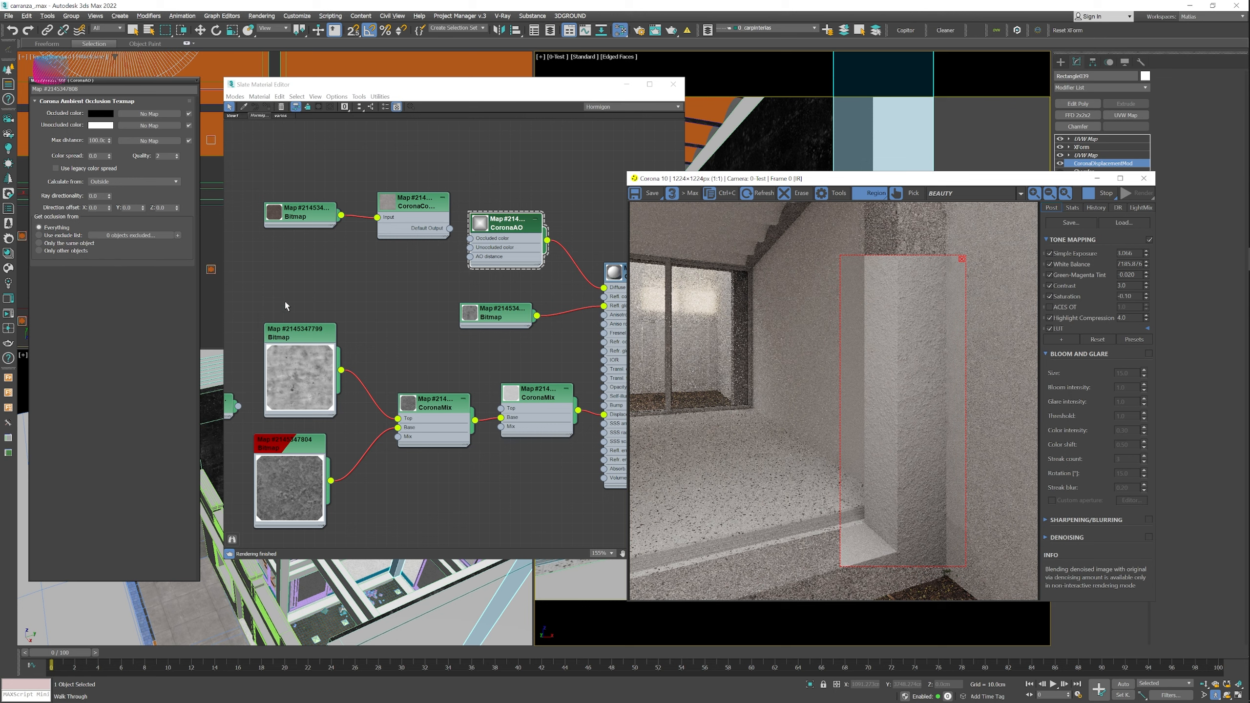
Limit the CoronaAO map's occlusion to only the same object and set its max distance to 5 cm.
click(496, 228)
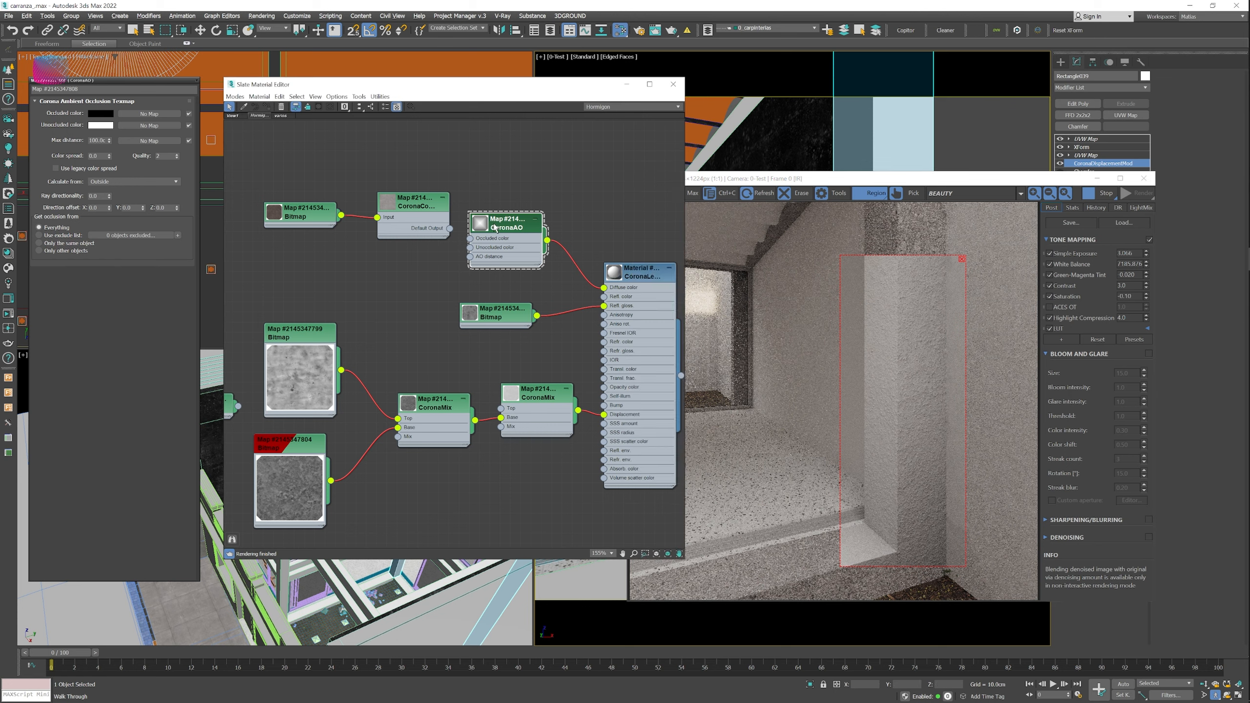
drag(115, 85, 136, 88)
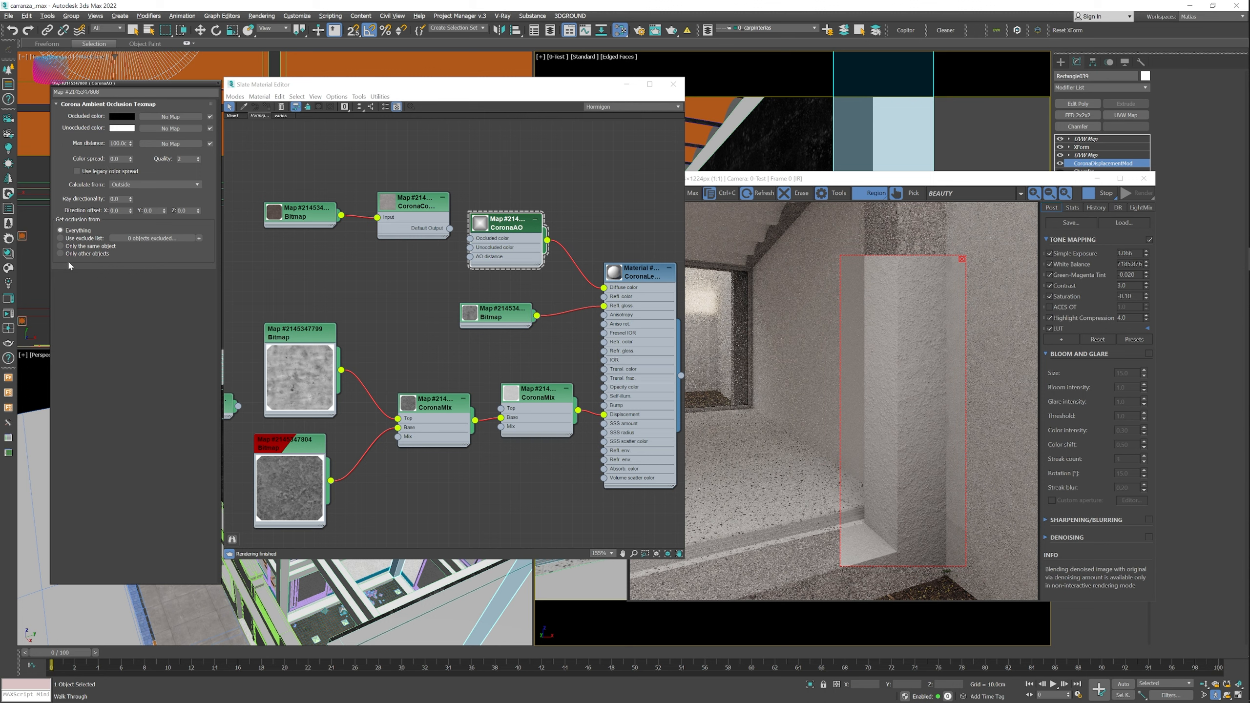
mouse_move(65, 259)
click(90, 247)
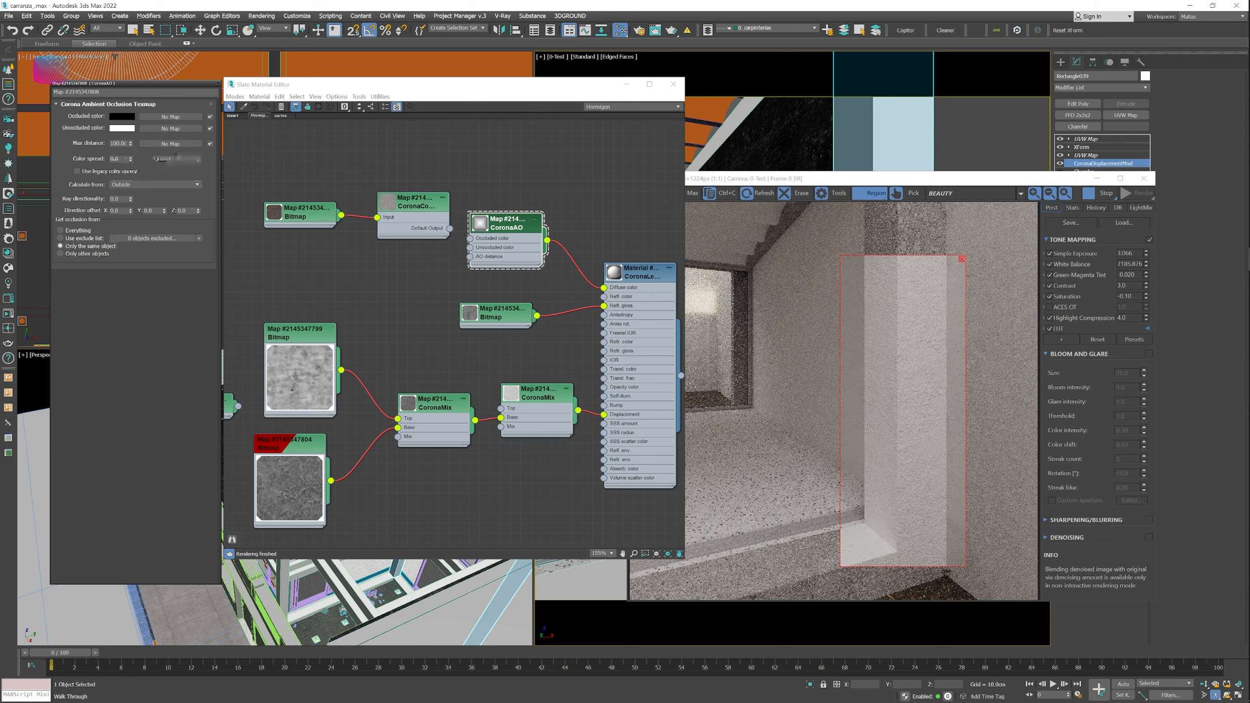
double_click(120, 144)
text(5)
key(Return)
Set the CoronaAO map's occluded color to pure red with a red value of 255.
click(123, 130)
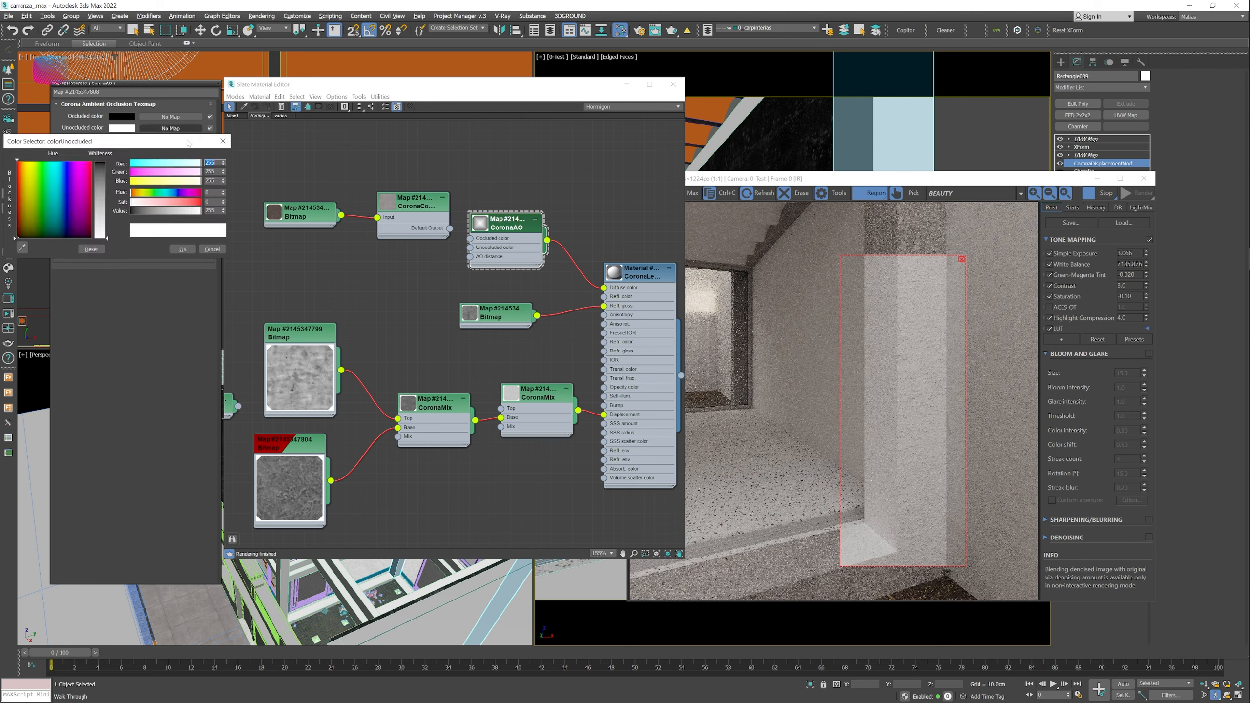
click(183, 249)
click(122, 117)
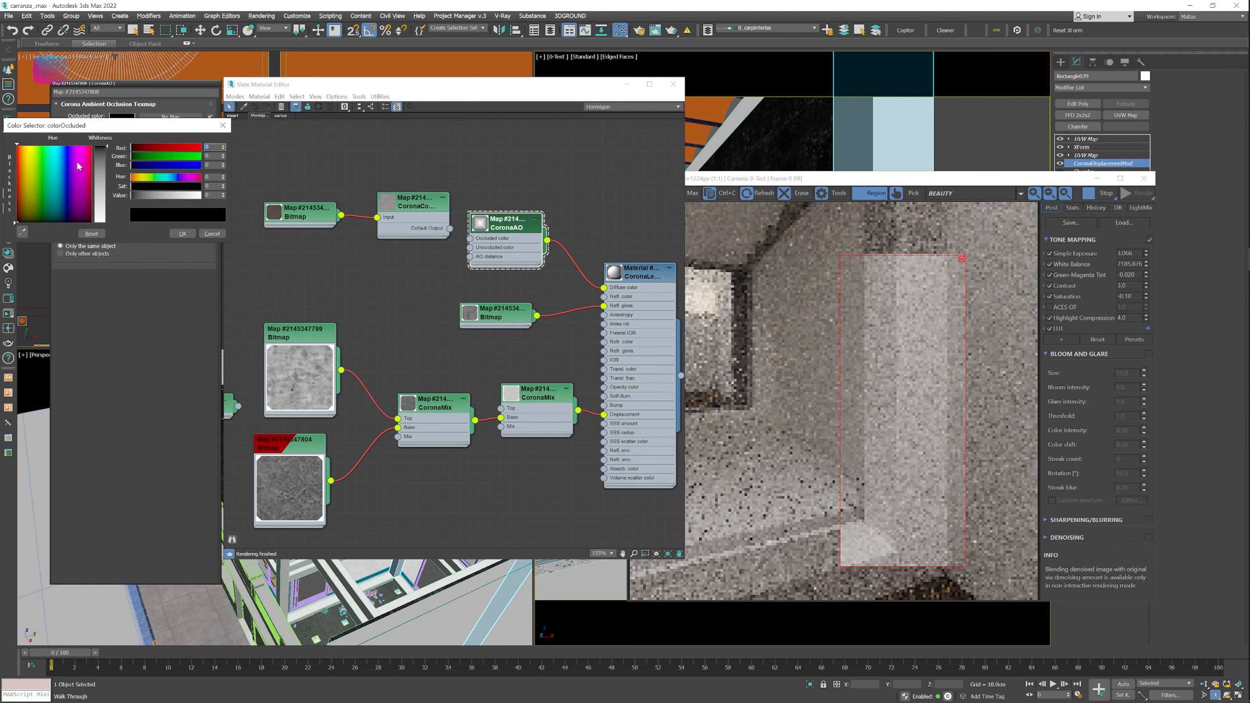
text(255)
key(Return)
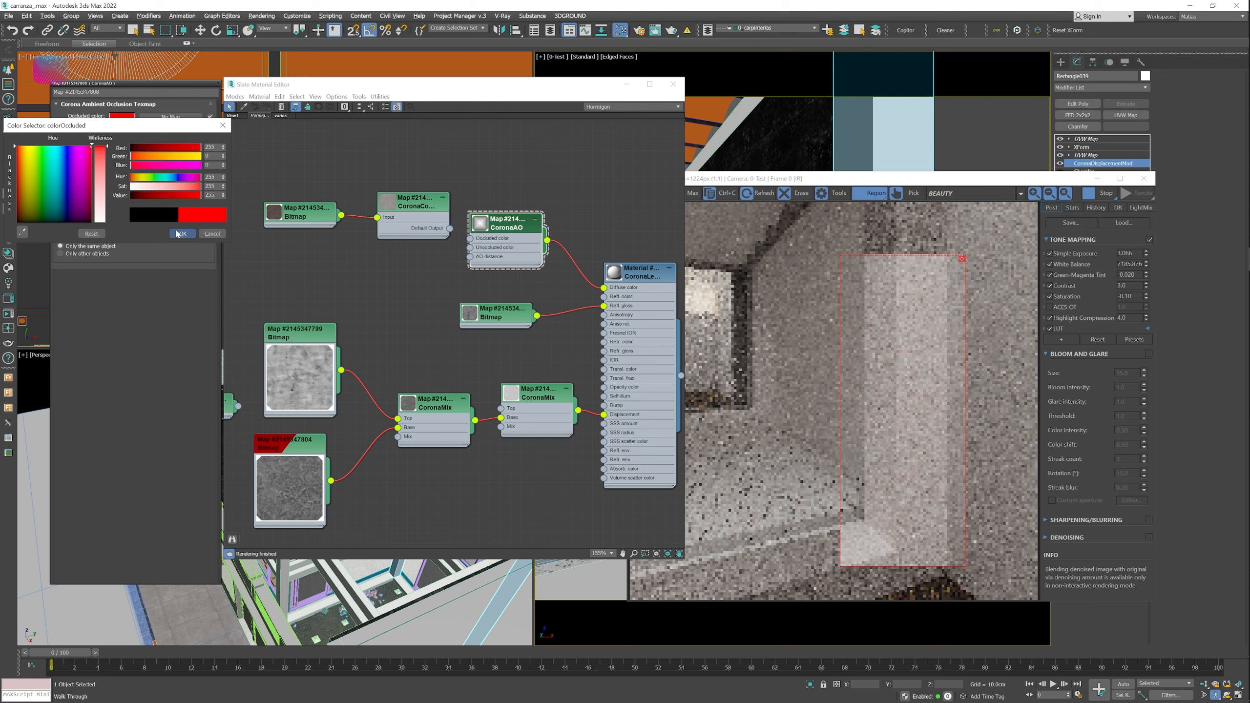
click(180, 234)
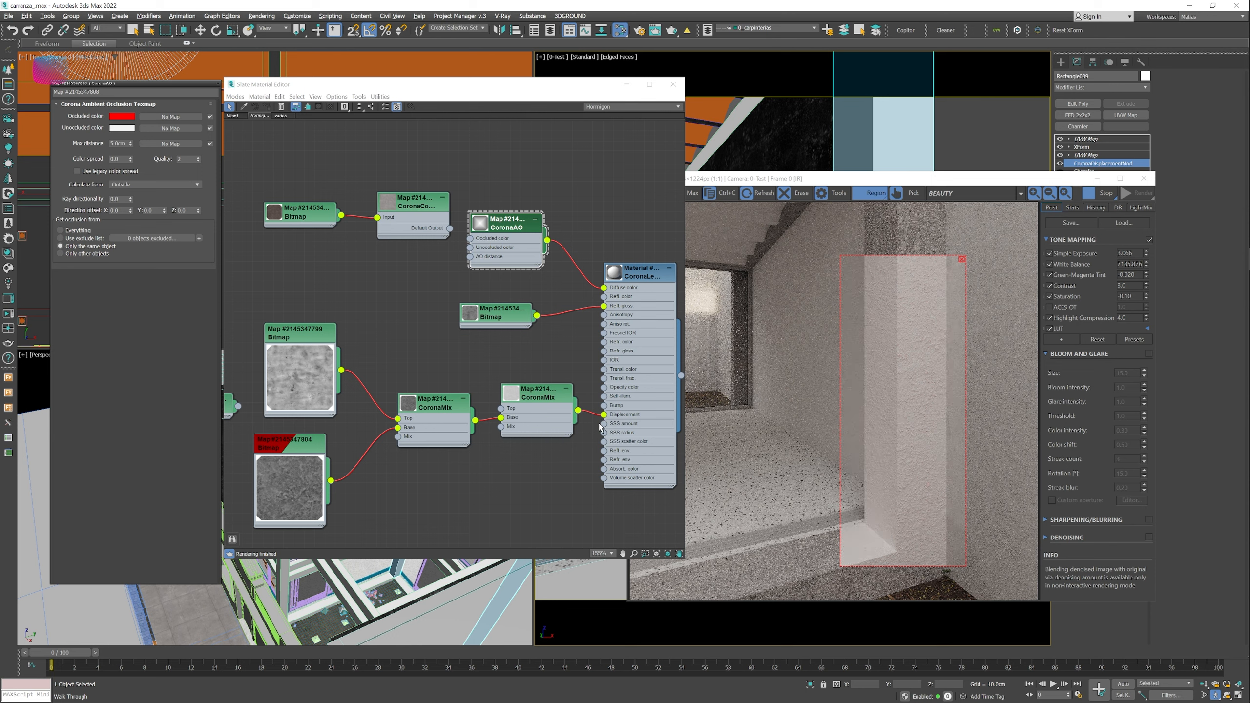
Disconnect the CoronaMix map from the material's Displacement input and set the CoronaAO map to calculate from Inside.
drag(605, 415, 492, 444)
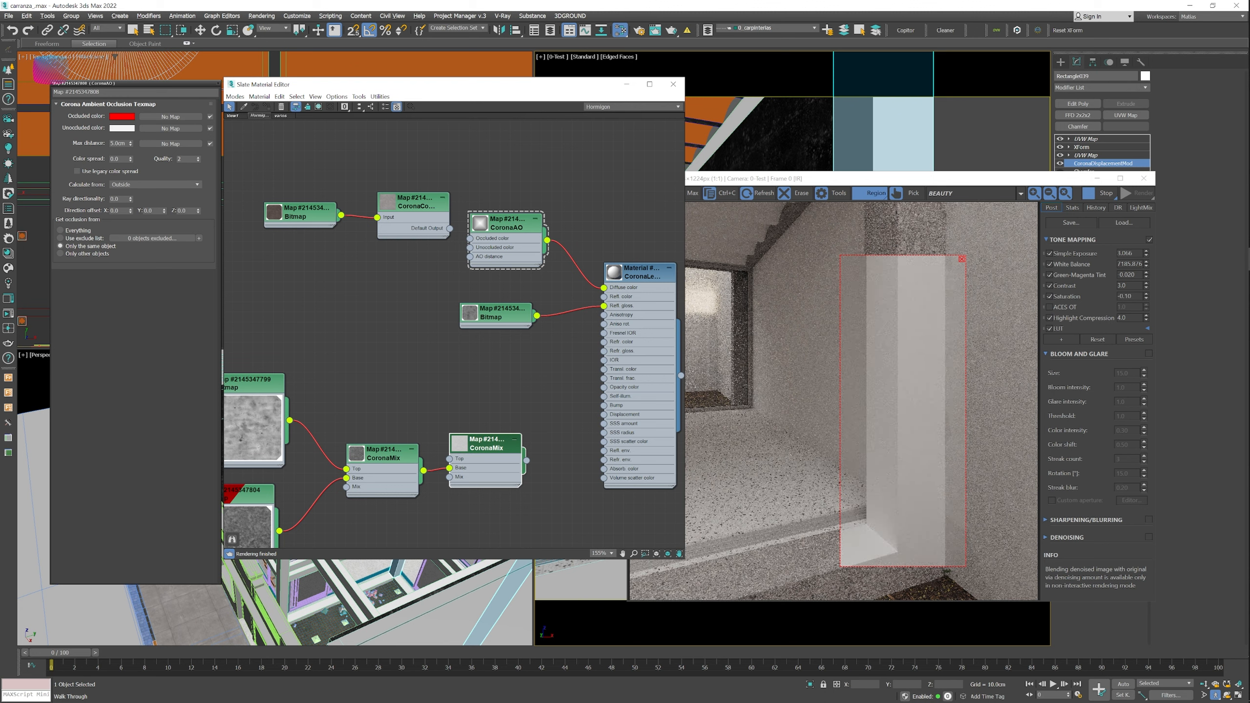
click(158, 186)
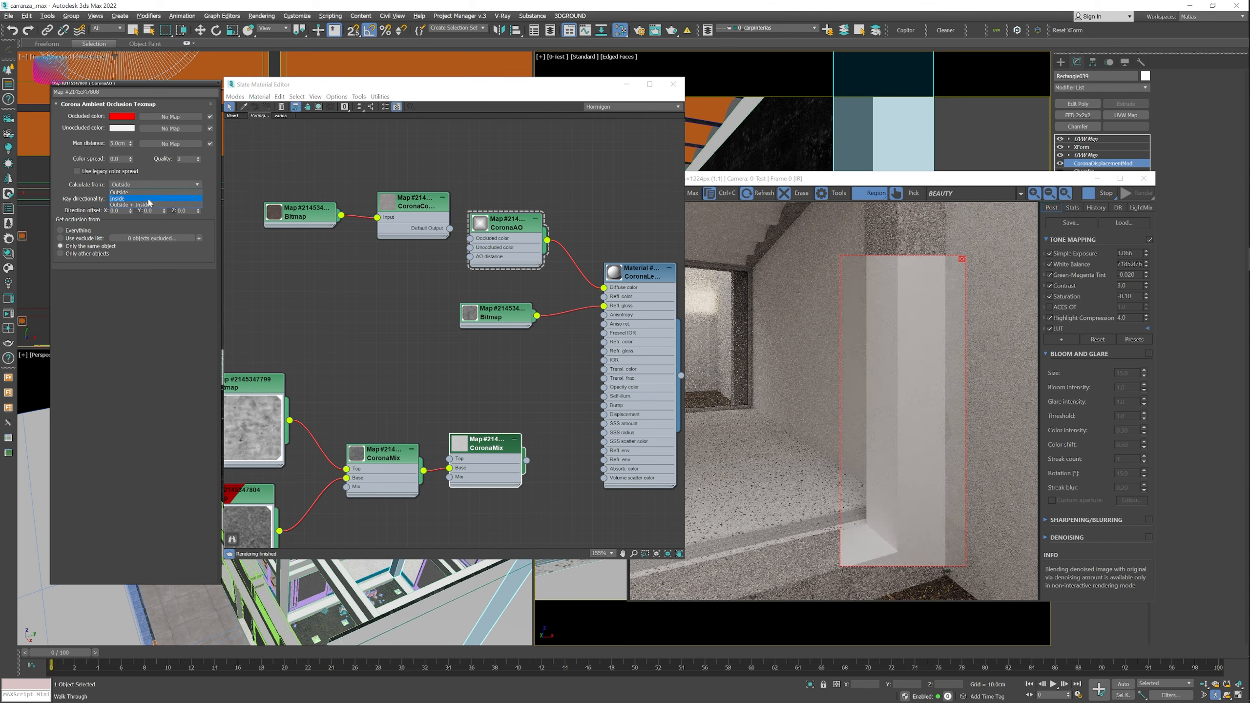
click(149, 200)
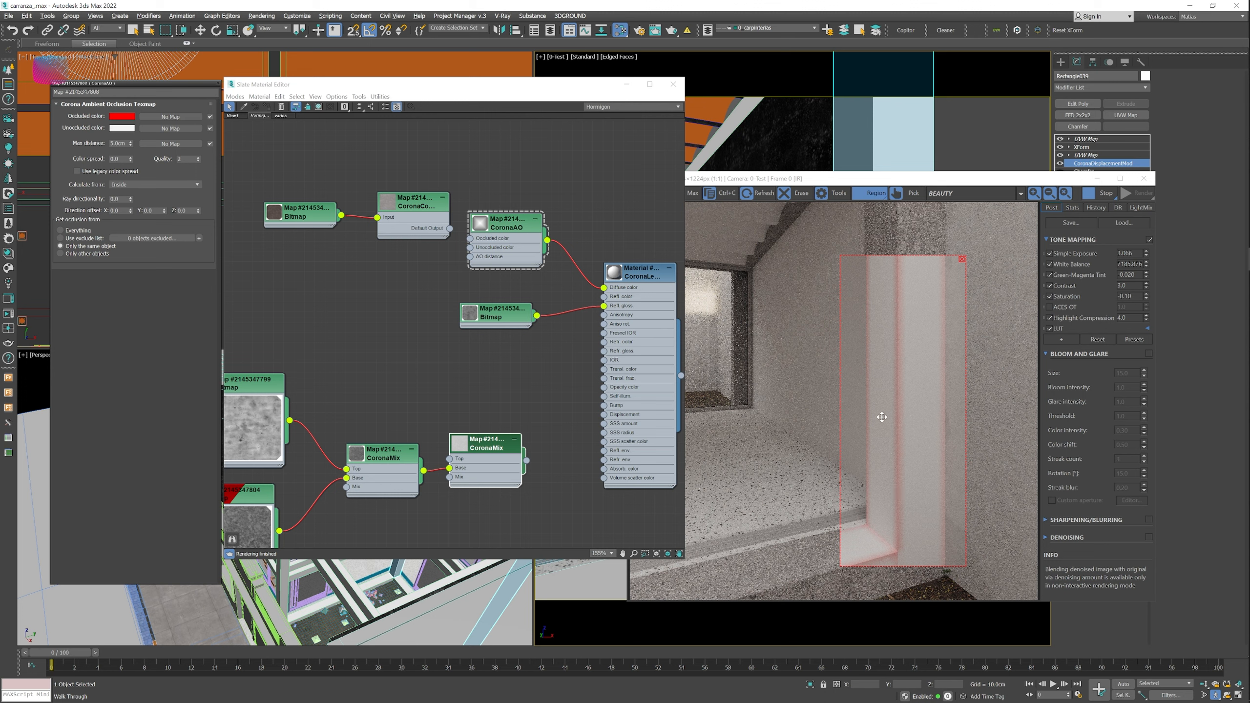
scroll(900, 531, up, 1)
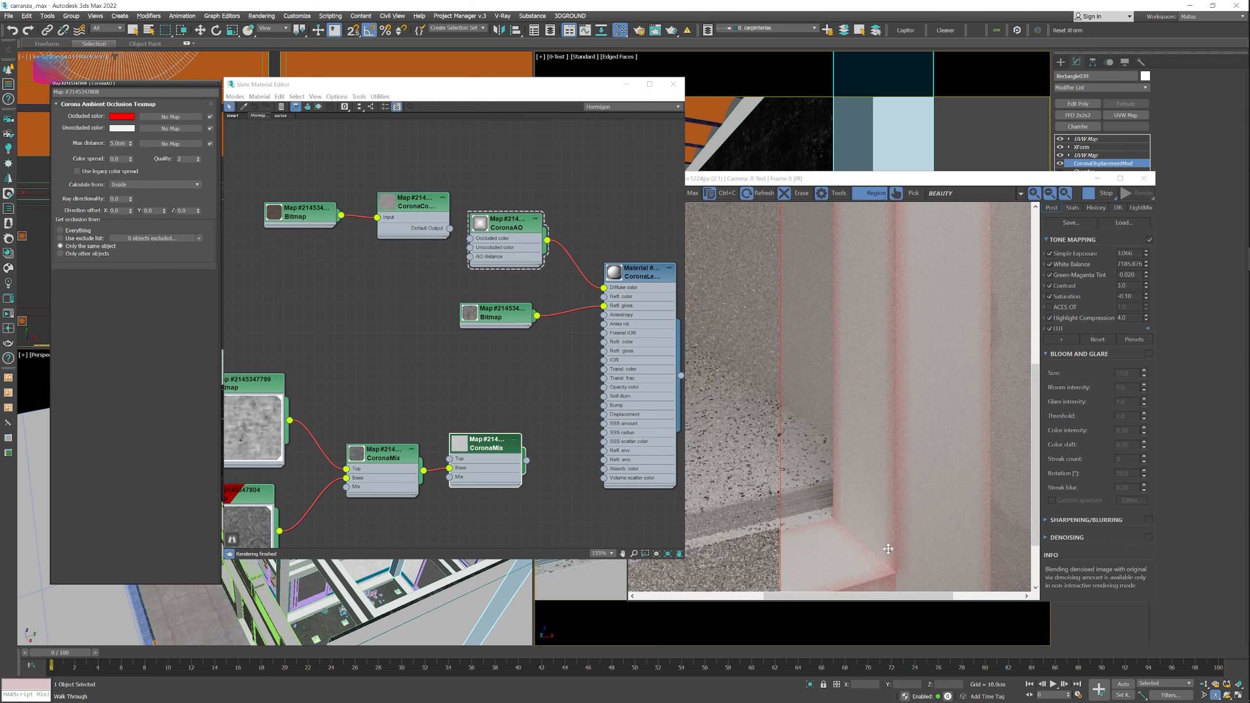
Set the CoronaAO map's max distance to 10 cm and enlarge the render region to include the ledge beside the wall.
scroll(874, 375, down, 1)
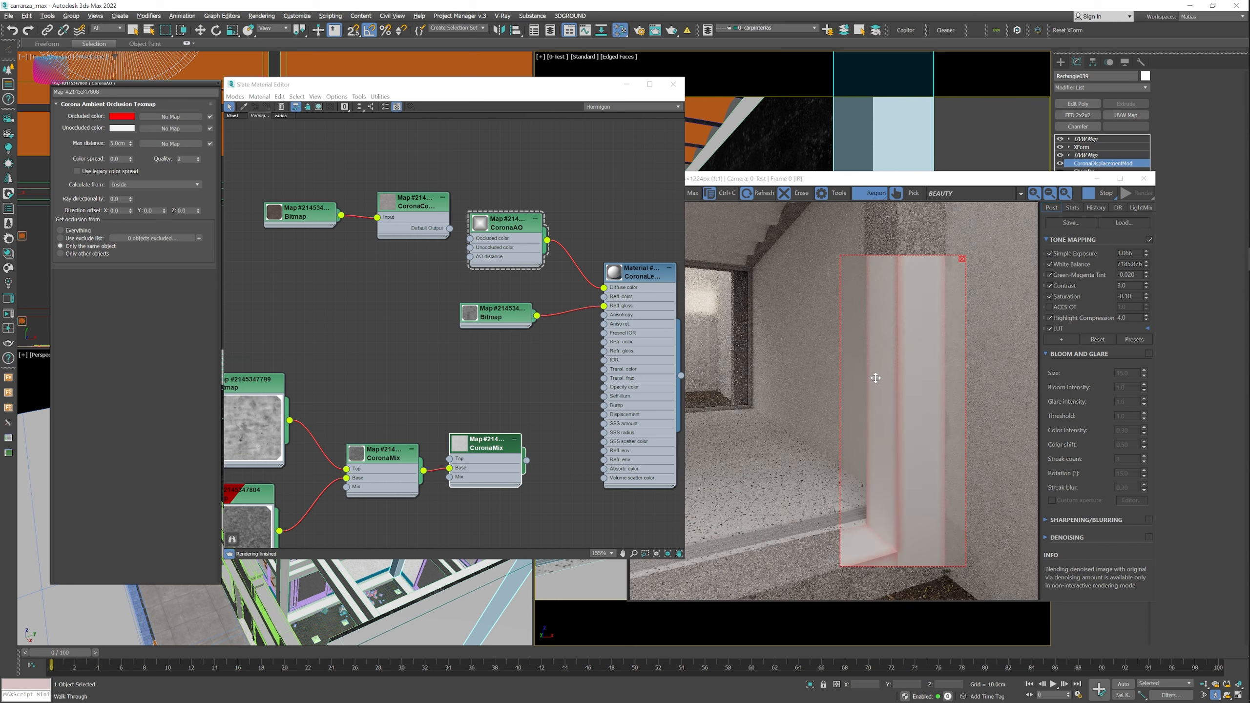
click(118, 143)
text(10)
key(Return)
drag(839, 567, 654, 604)
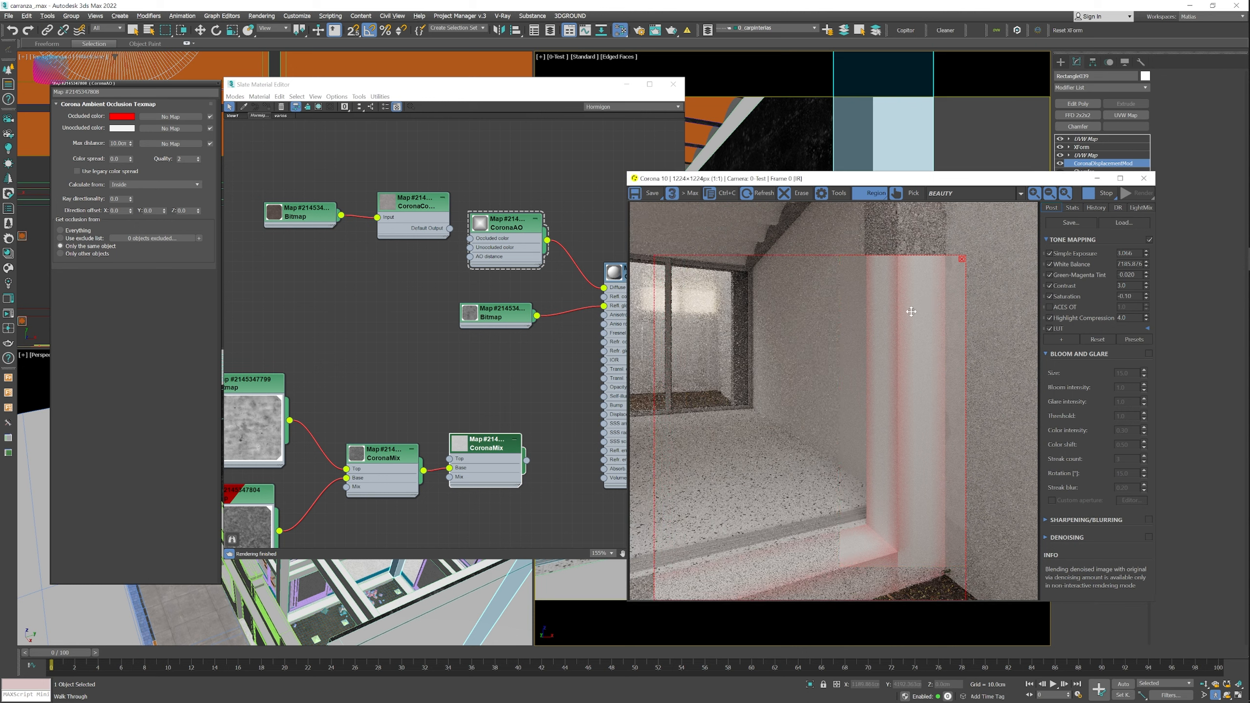
Connect the CoronaAO map to the material's Displacement input and disconnect it from Diffuse color.
middle_drag(592, 265, 567, 218)
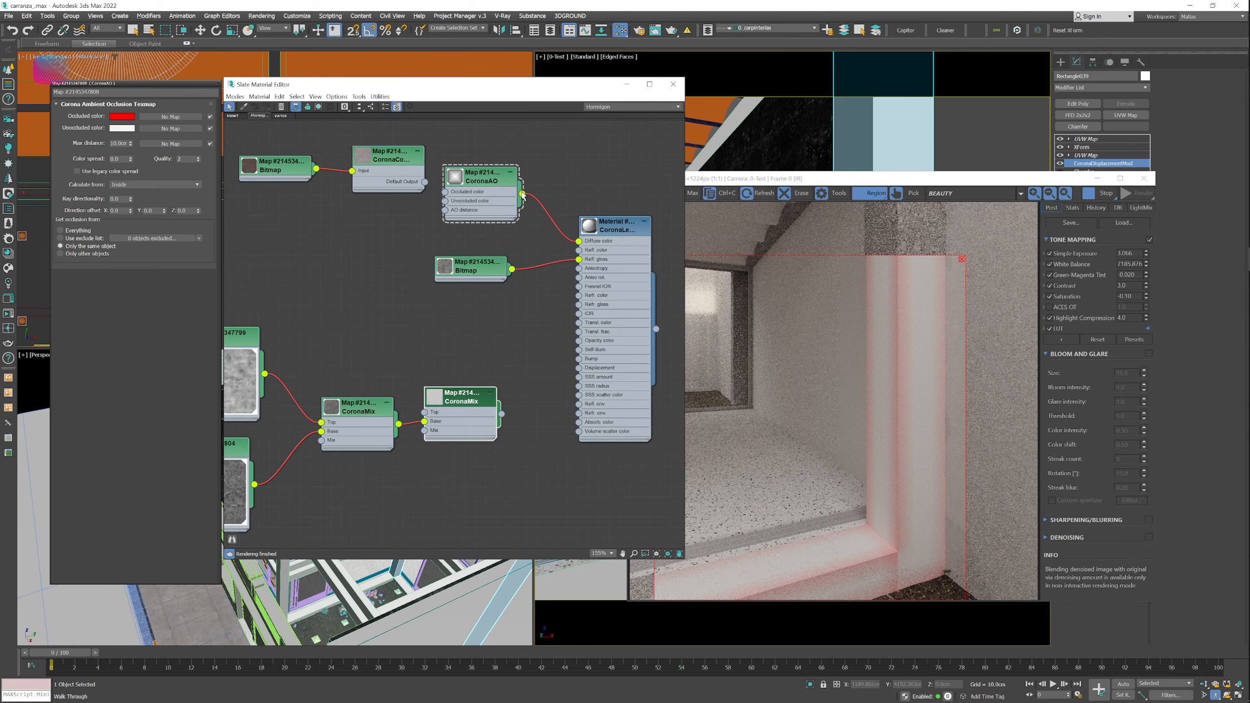
drag(523, 195, 579, 368)
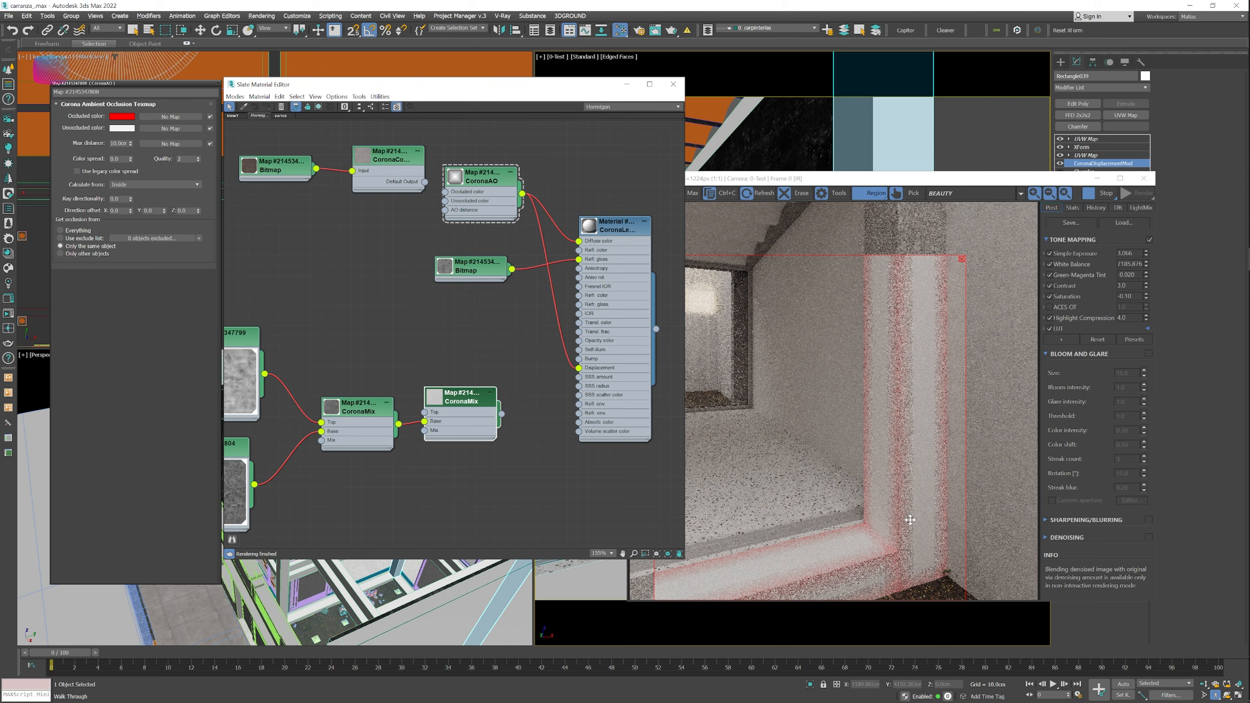
scroll(910, 519, up, 1)
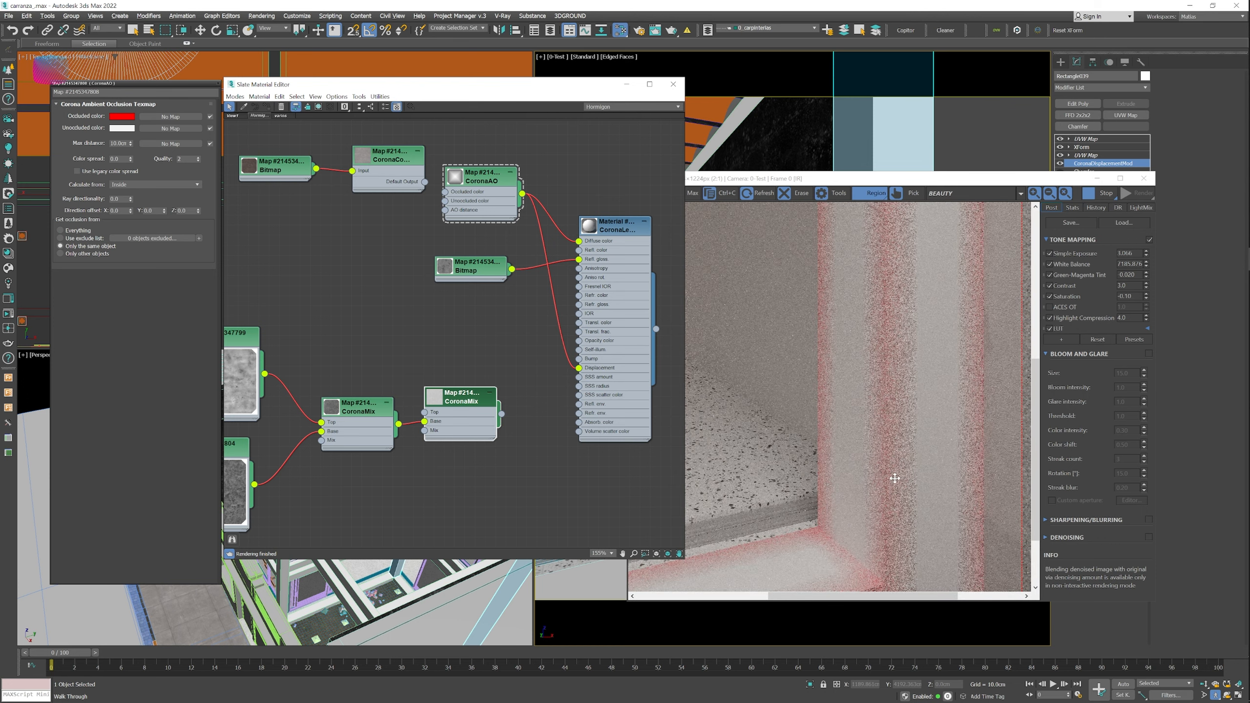
drag(580, 242, 535, 196)
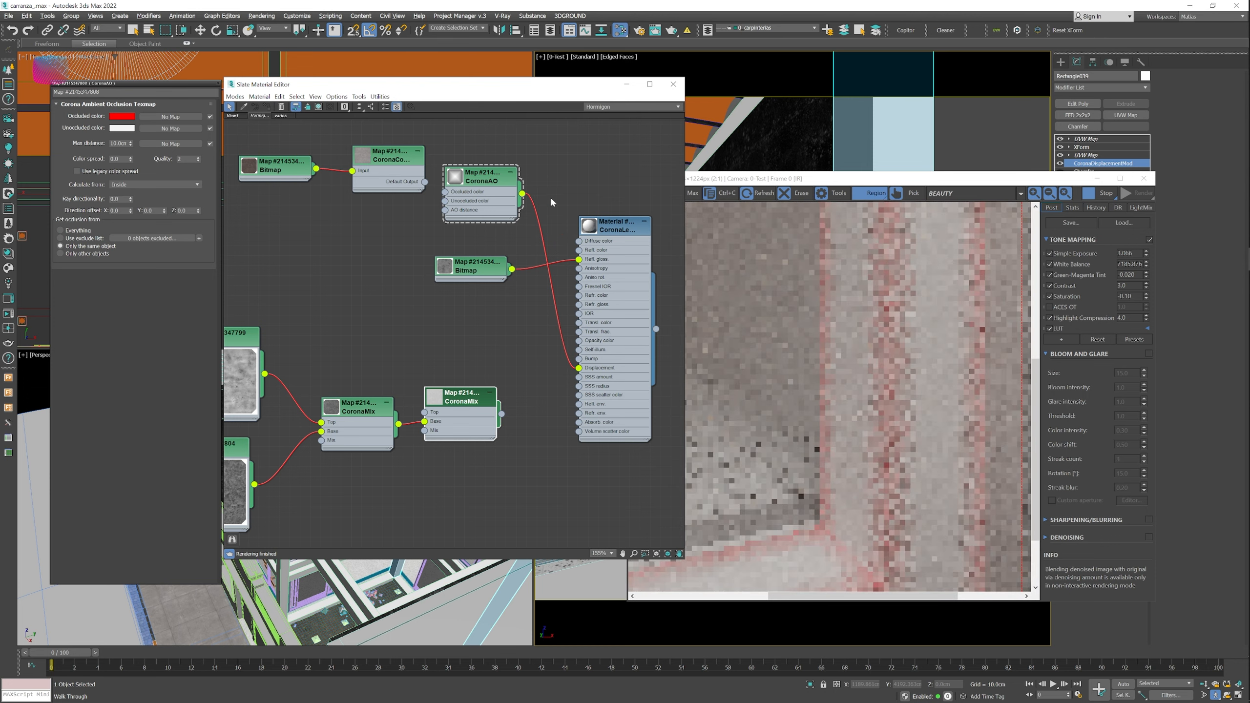
scroll(903, 385, down, 1)
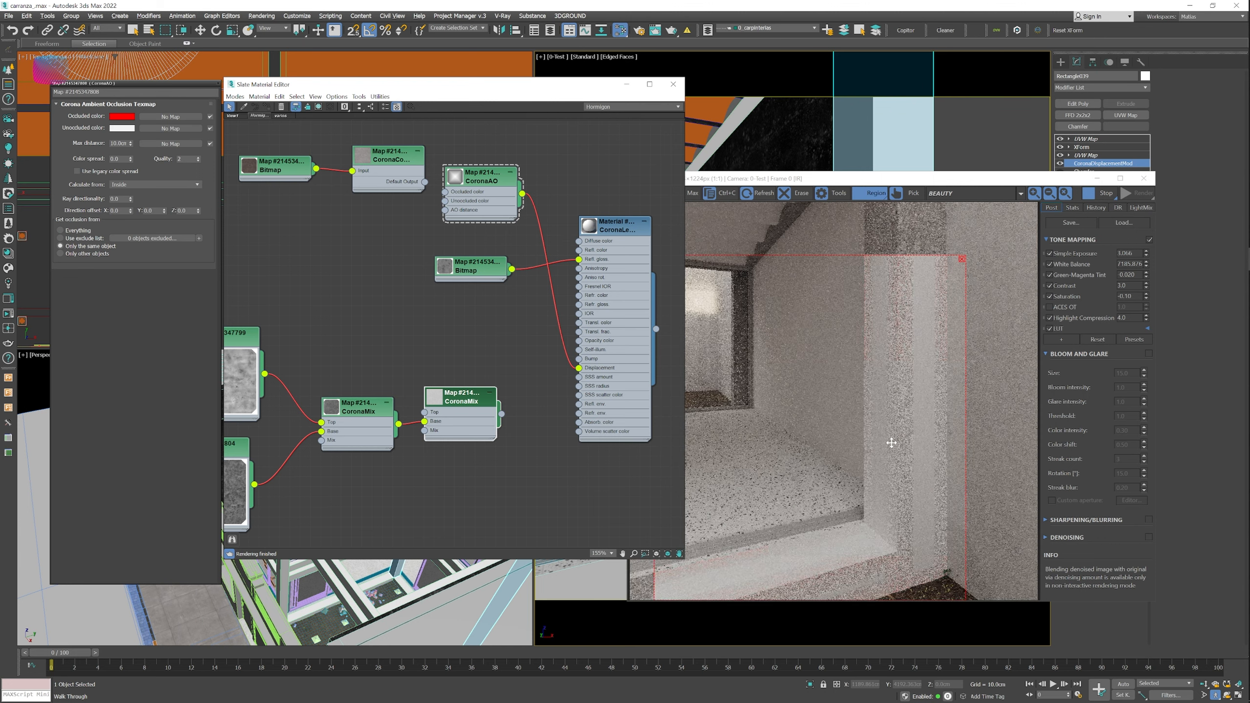
Narrow the render region to the area around the vertical wall edges and inspect the displaced surface up close.
drag(810, 283, 855, 272)
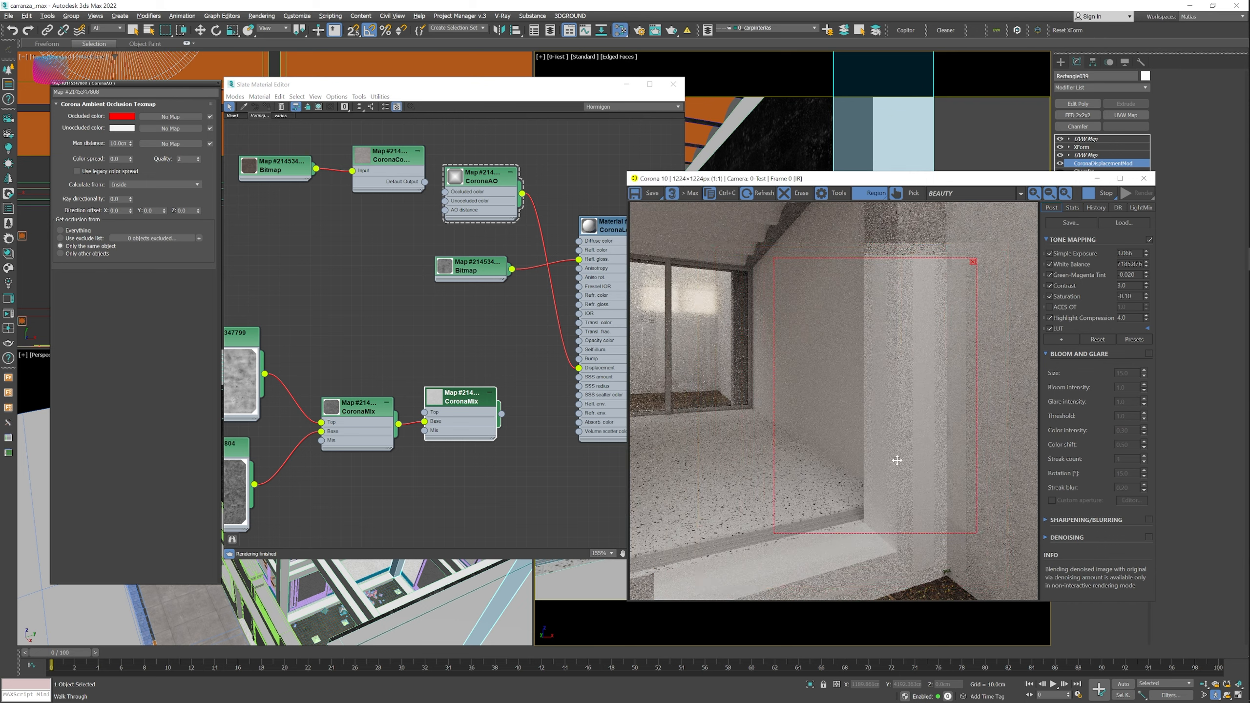
scroll(890, 444, up, 1)
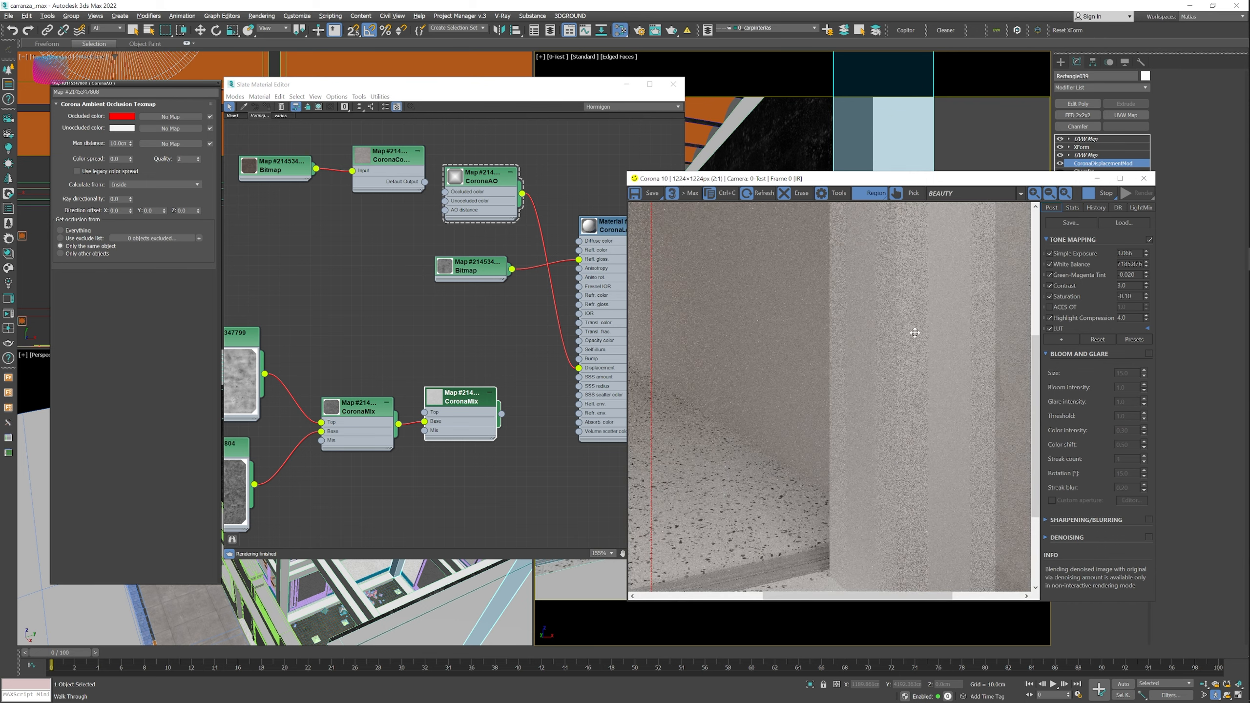
scroll(905, 414, down, 1)
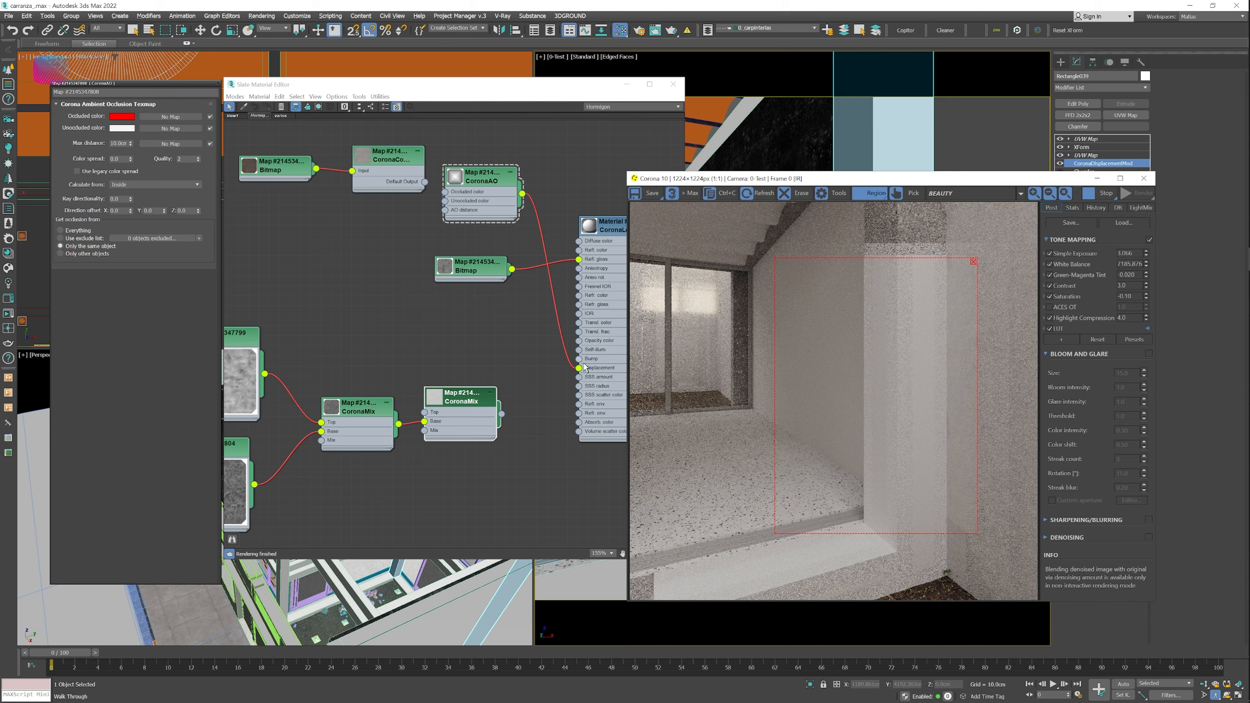
Reconnect the CoronaAO map to the material's Diffuse color and disconnect it from Displacement.
click(525, 197)
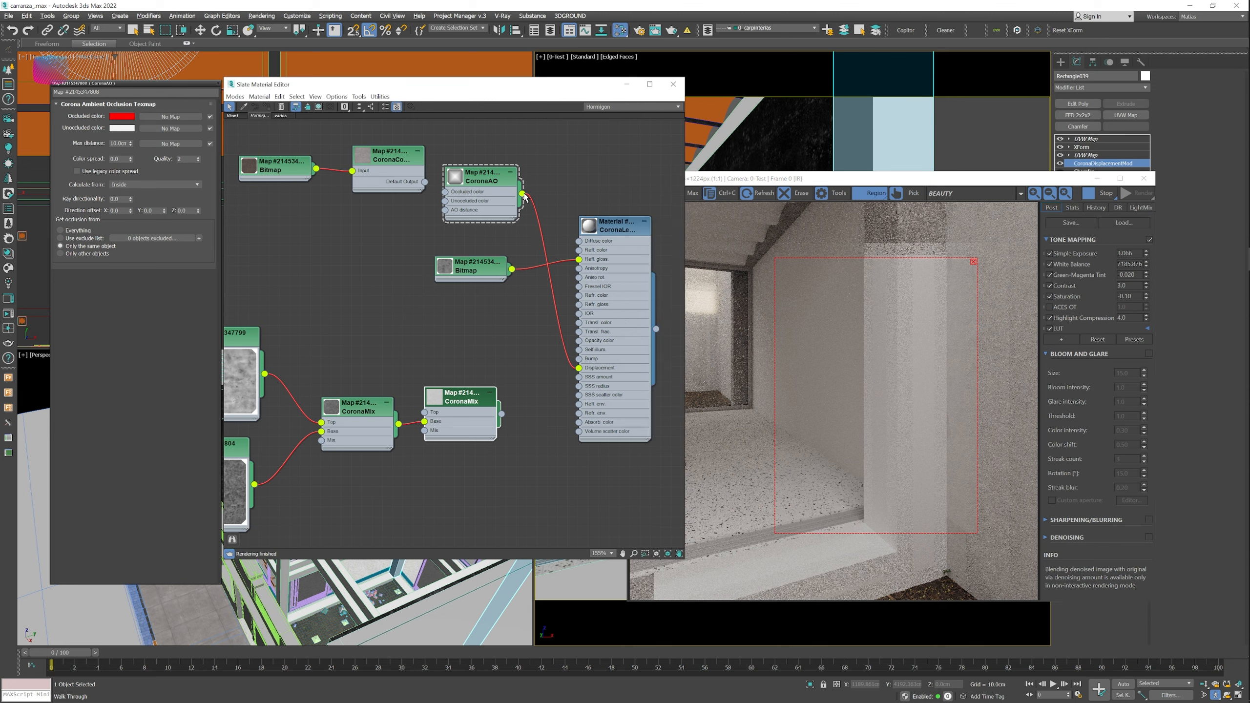
drag(577, 242, 579, 241)
drag(579, 369, 542, 396)
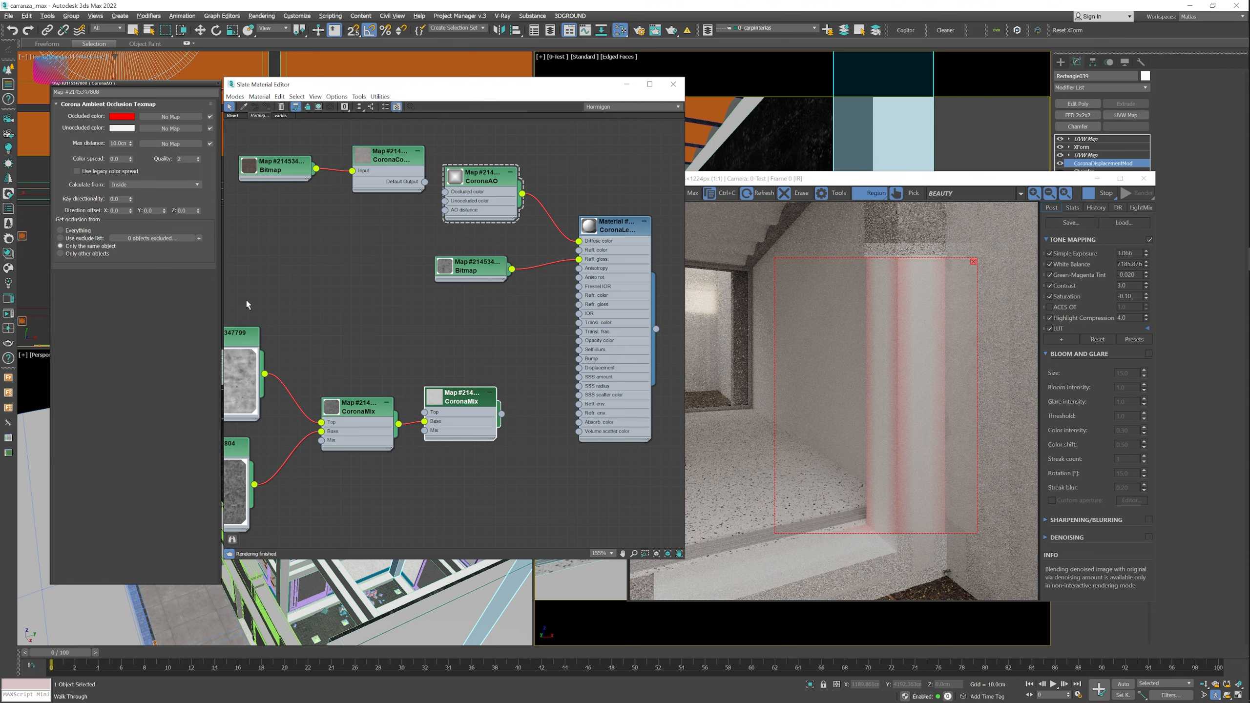
Switch to File Explorer and browse the mask images in the server drive's Mapas > 0-Mascaras folder.
key(super+e)
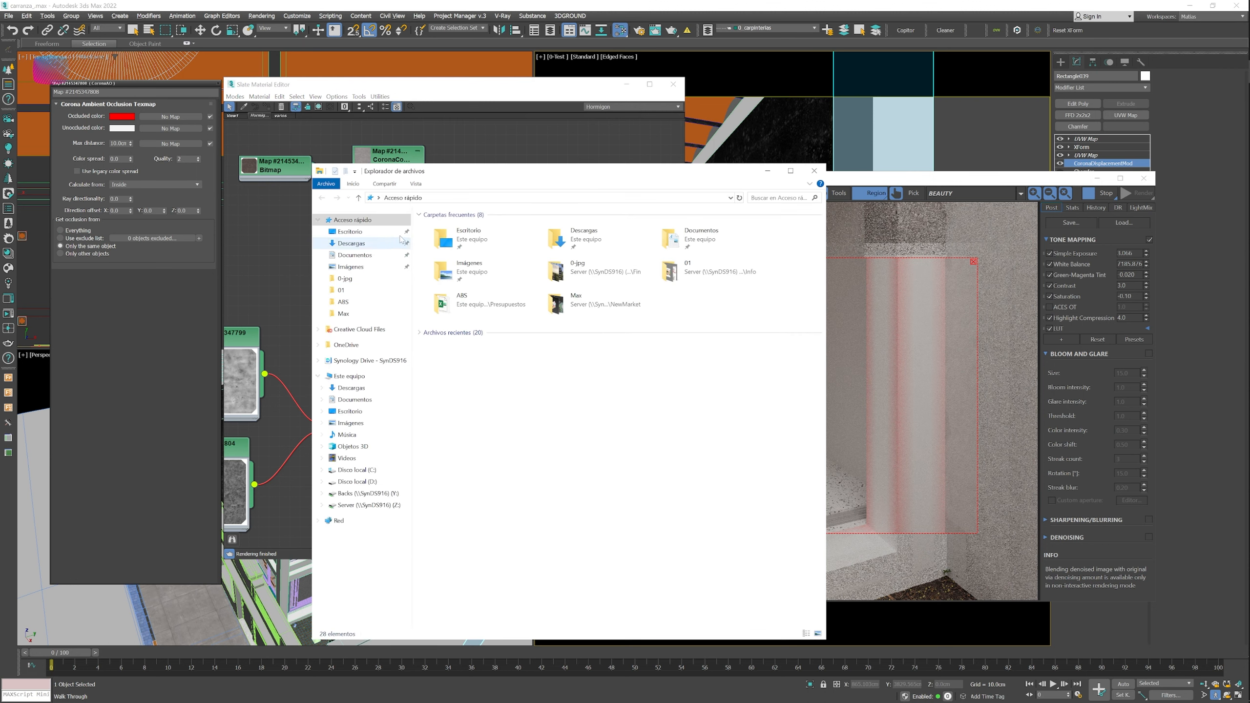
click(355, 506)
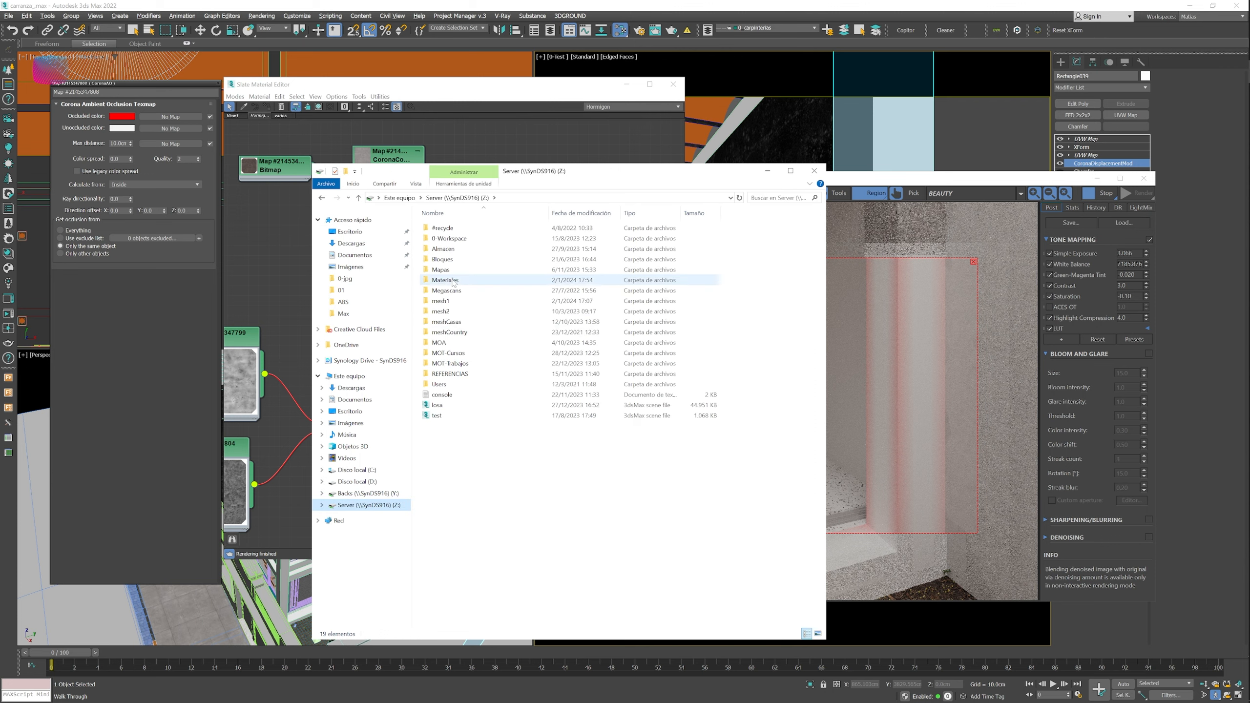
double_click(468, 282)
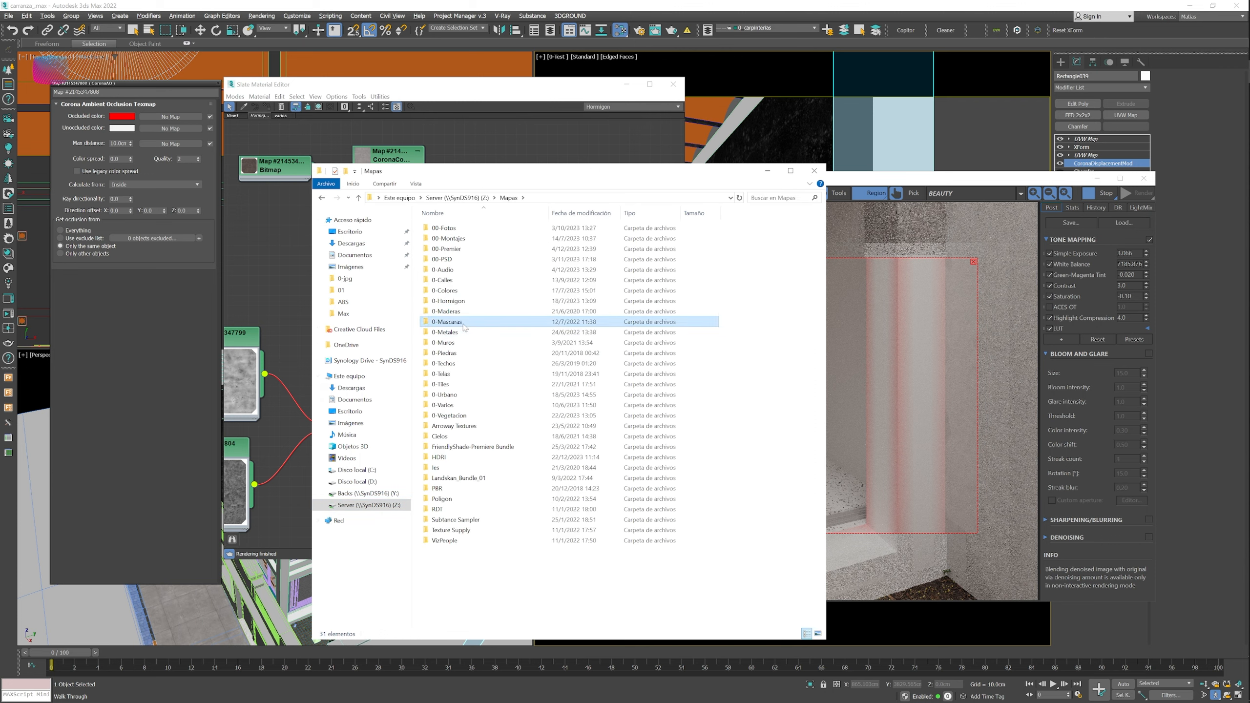
double_click(446, 322)
scroll(581, 377, down, 5)
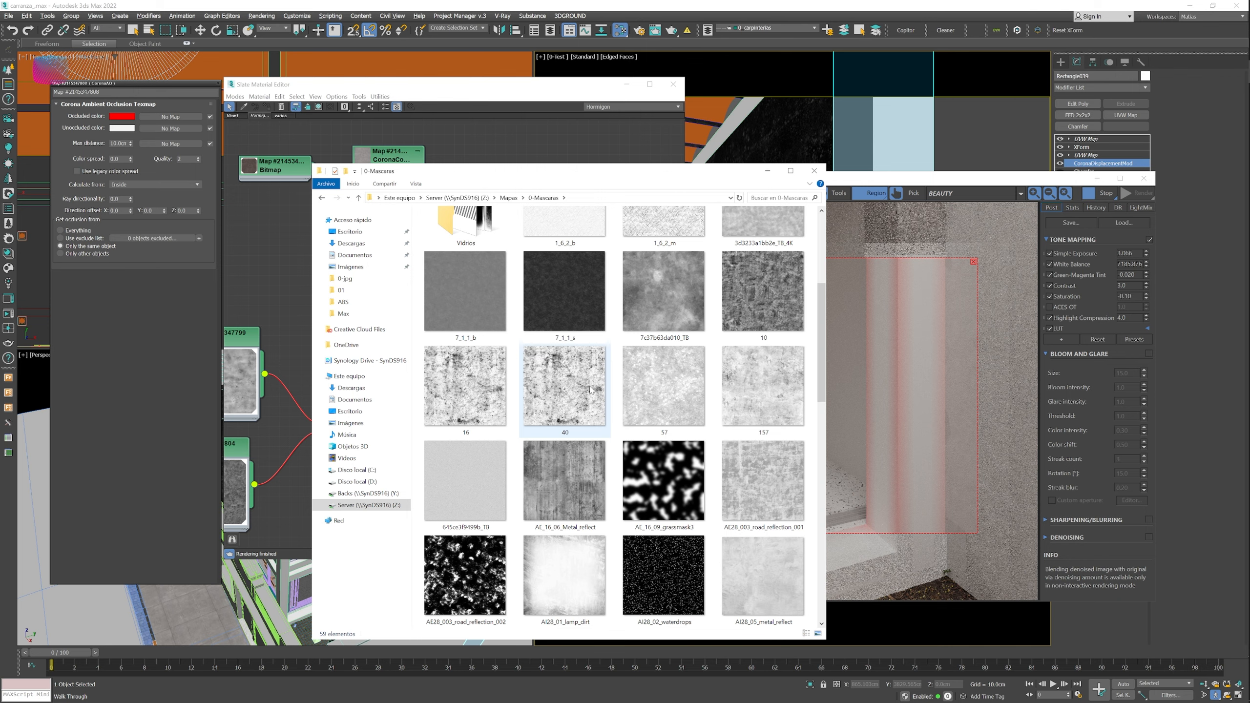
scroll(590, 390, down, 6)
scroll(687, 484, down, 4)
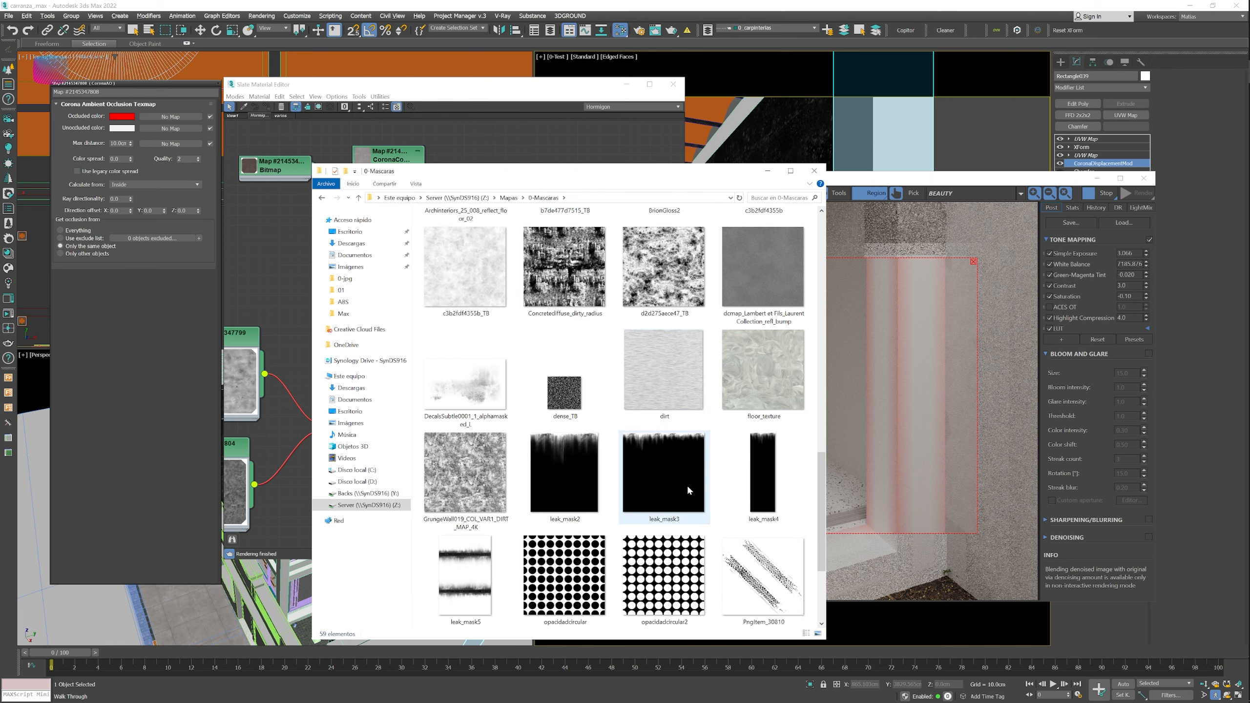
Bring the Concretediffuse_dirty_radius image into the Slate Material Editor as a Bitmap node near the CoronaAO map.
click(565, 311)
drag(556, 171, 711, 188)
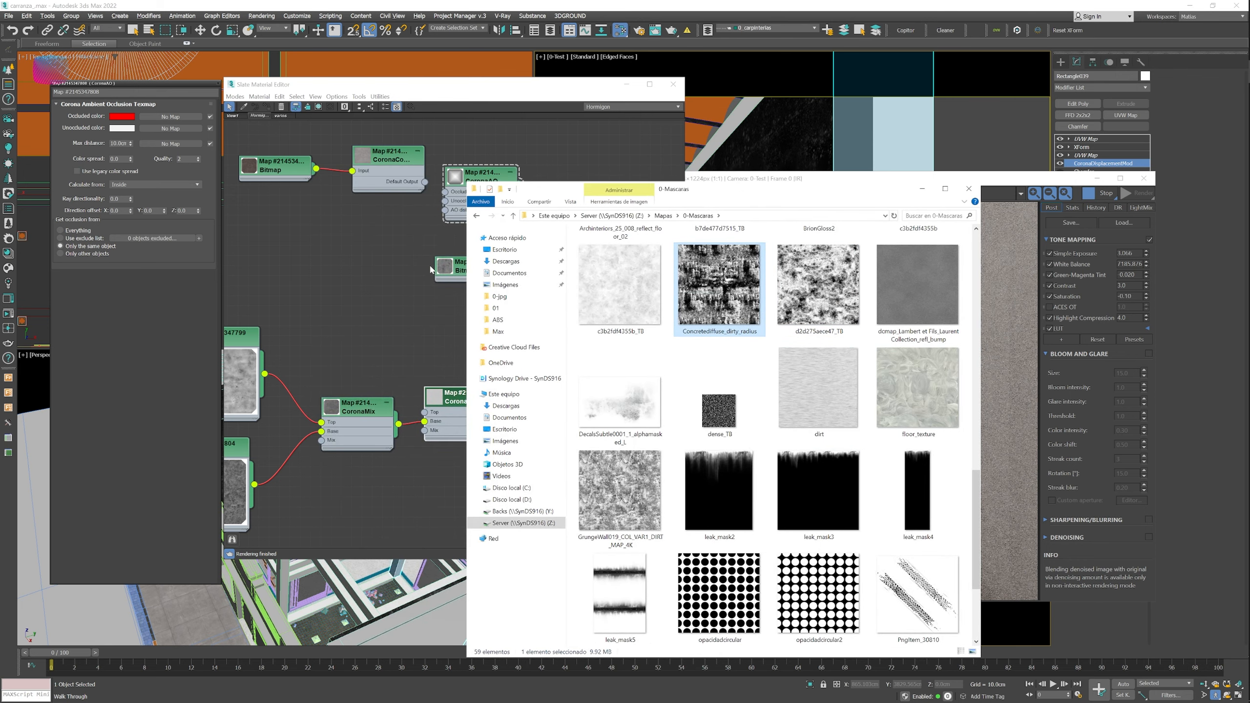
click(330, 282)
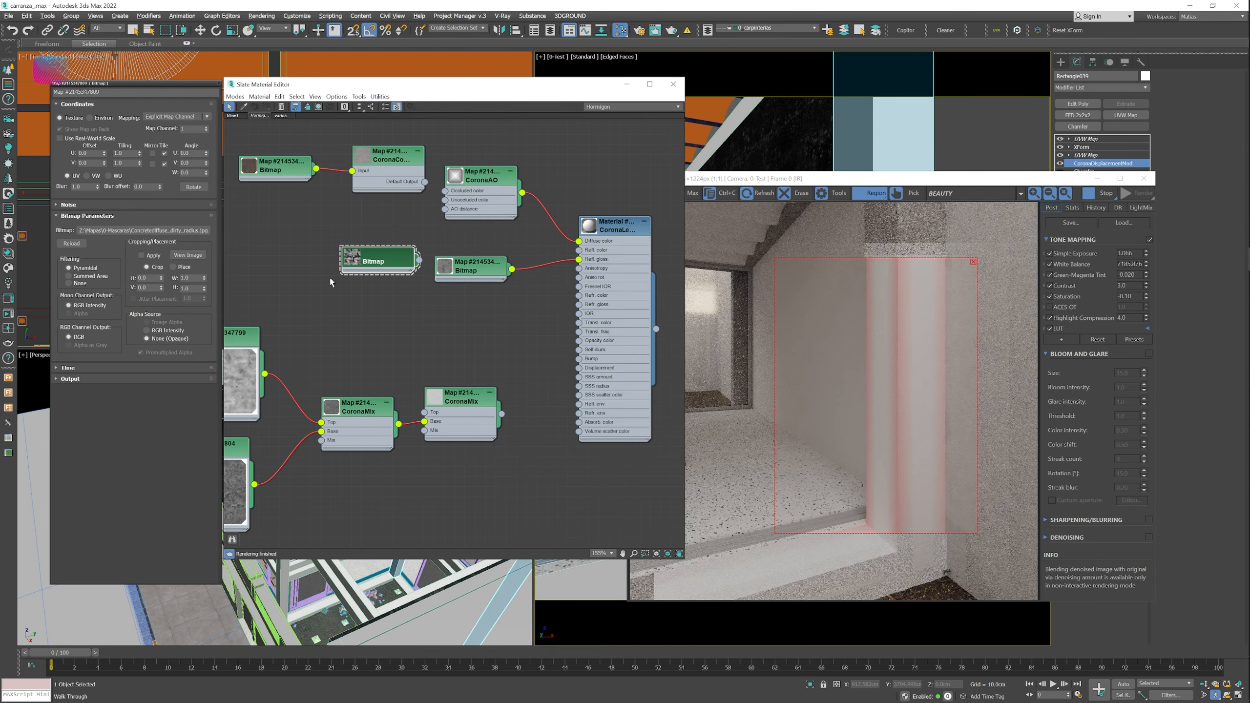
Connect the dirty-radius bitmap to the CoronaAO map's AO distance input, show it in the viewport, and check its pattern on the wall.
drag(376, 261, 445, 209)
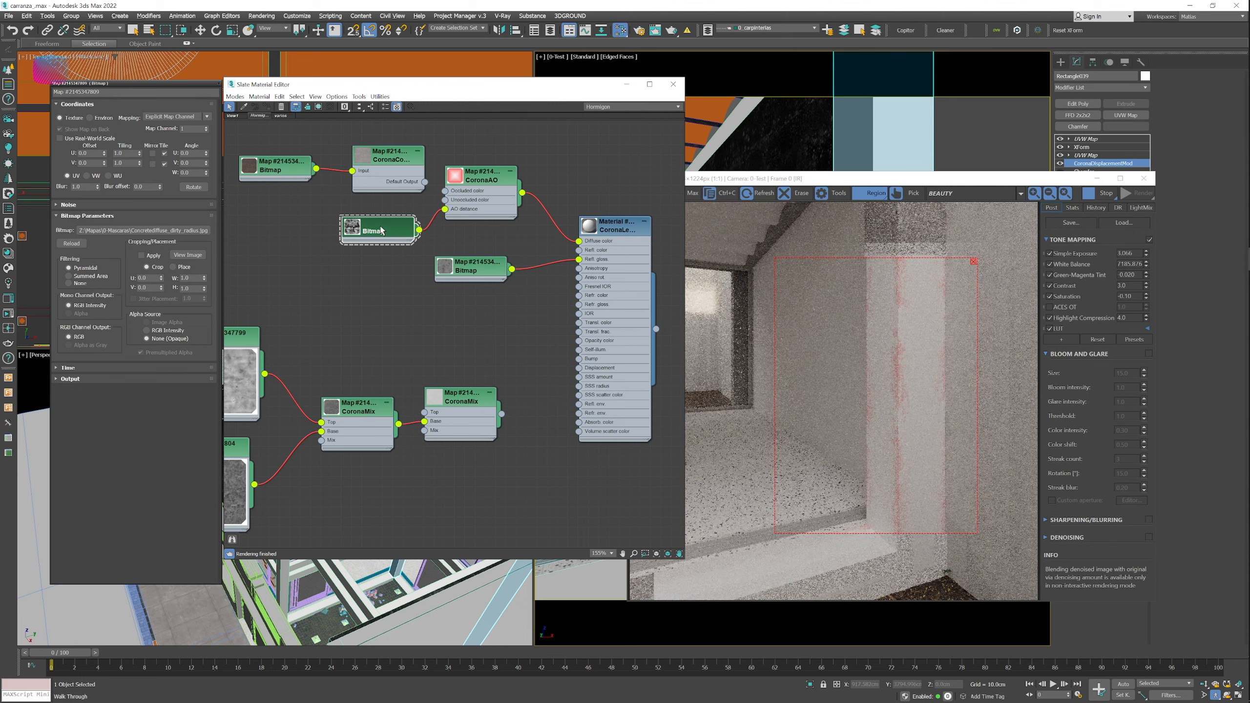
click(318, 106)
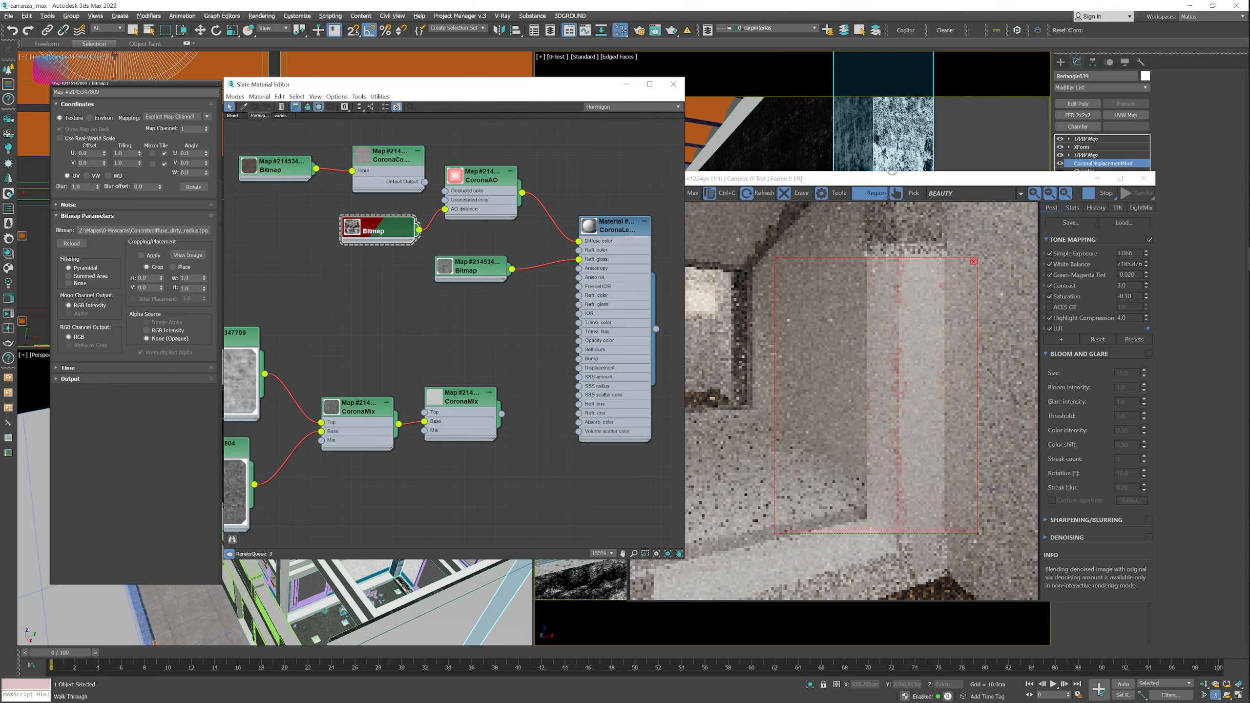
click(855, 180)
drag(855, 181, 816, 358)
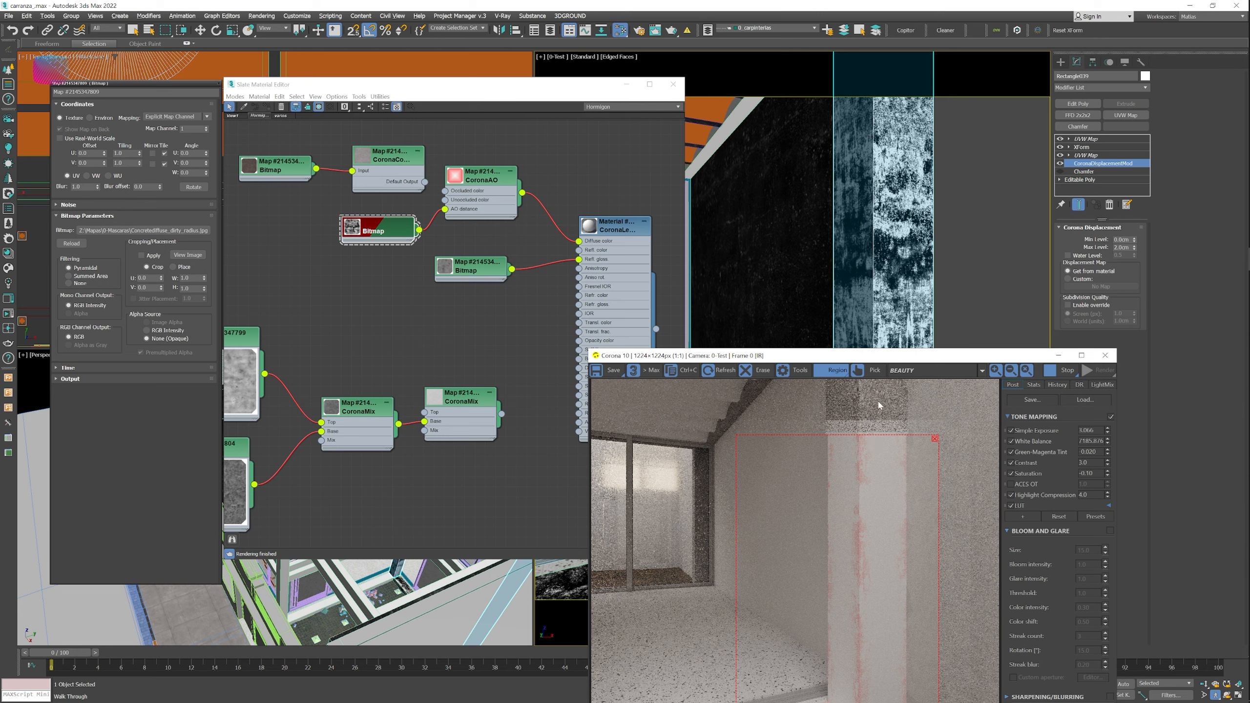
drag(855, 360, 872, 181)
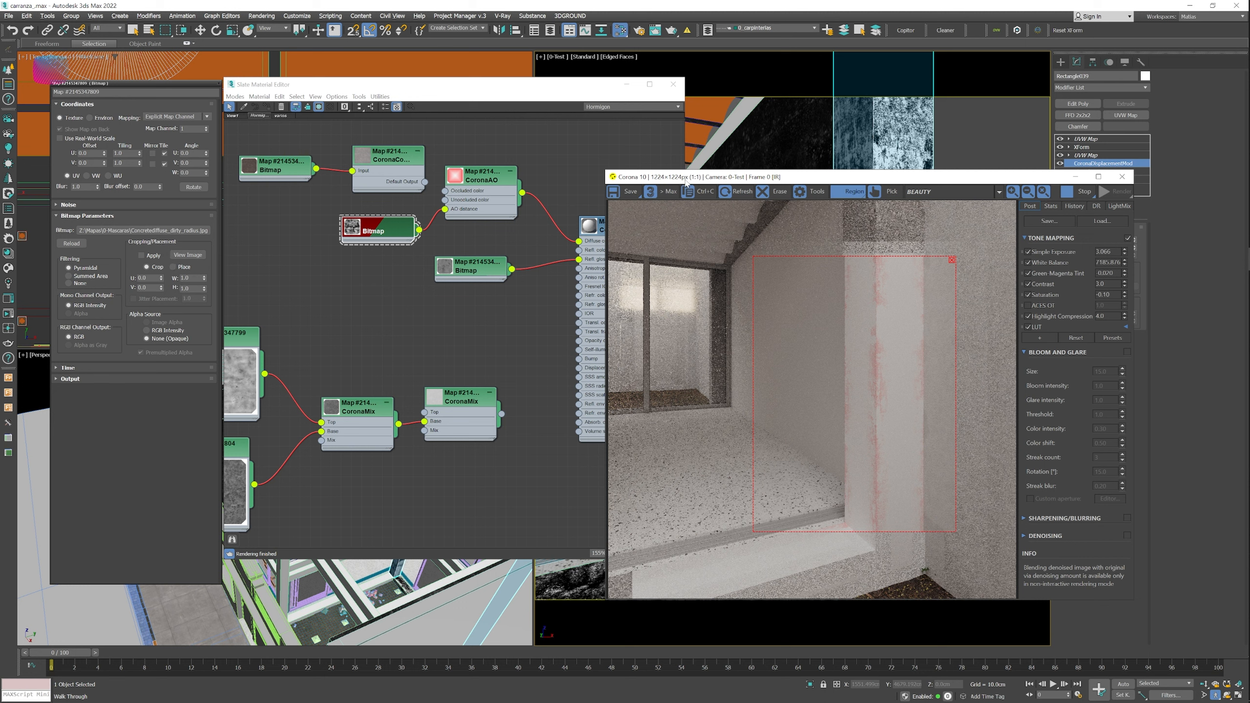
Set the CoronaAO map's max distance to 20 cm and its occluded color to black.
click(514, 185)
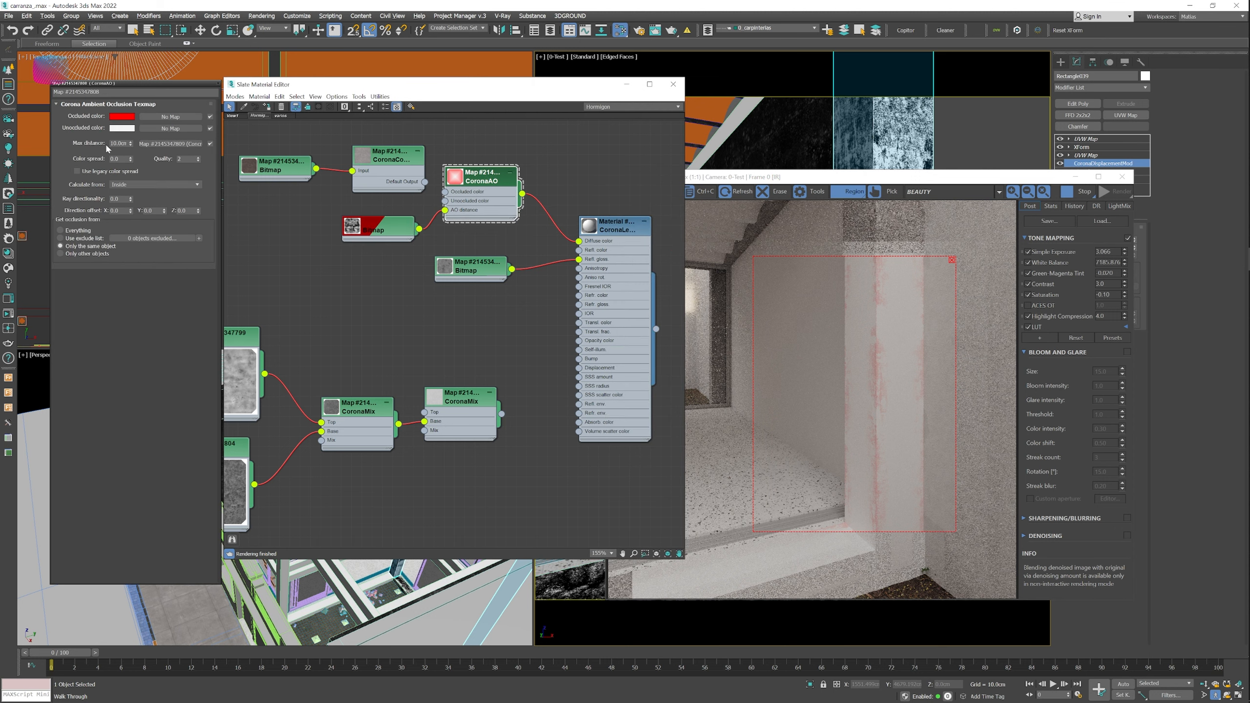
click(113, 143)
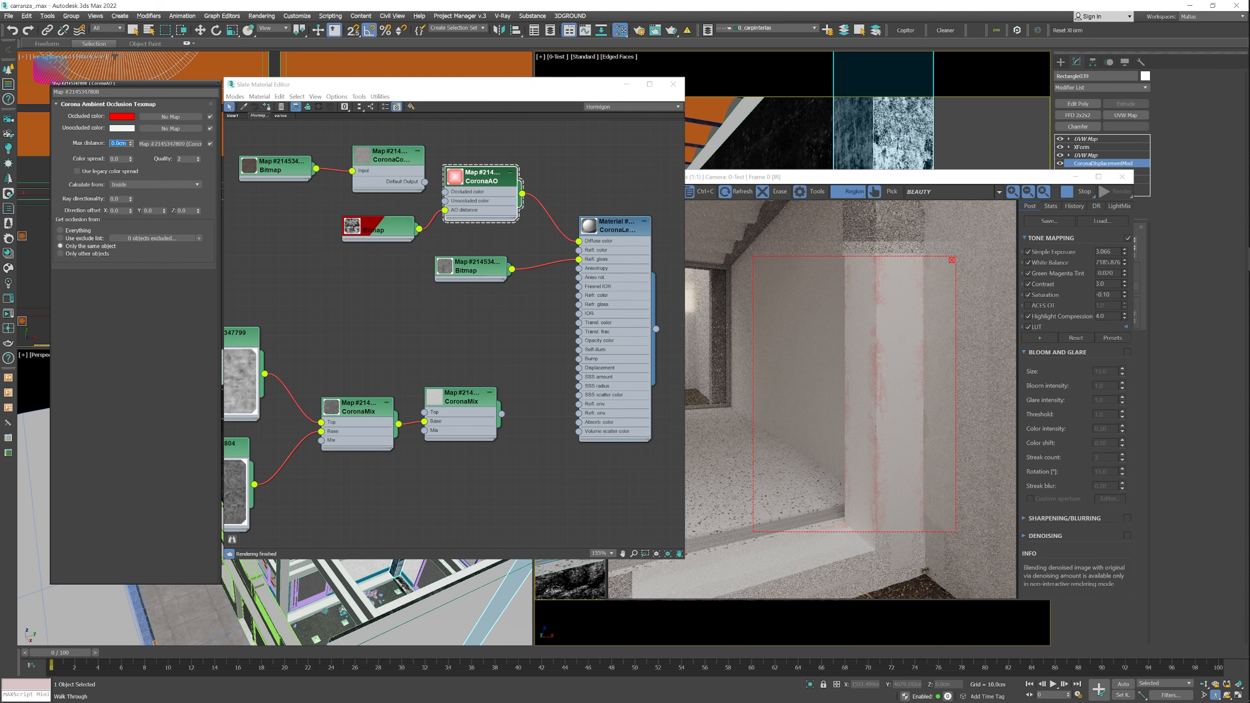
key(Return)
click(129, 117)
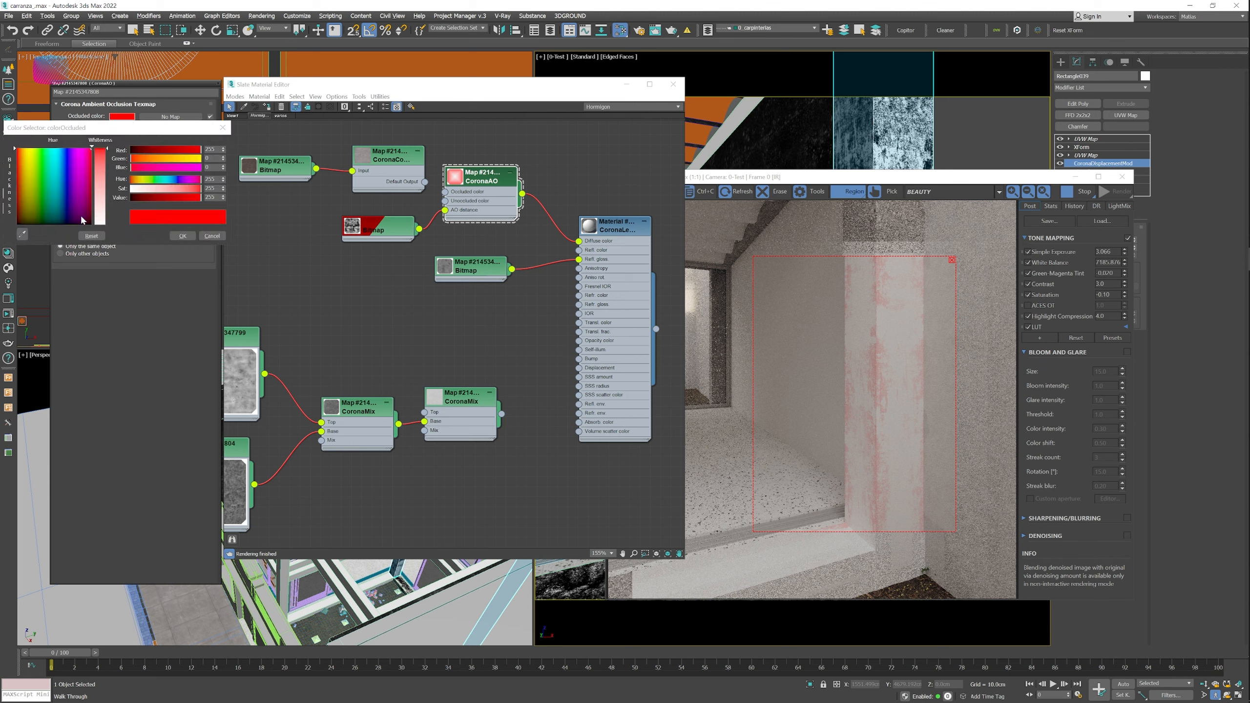
drag(82, 220, 82, 224)
click(183, 236)
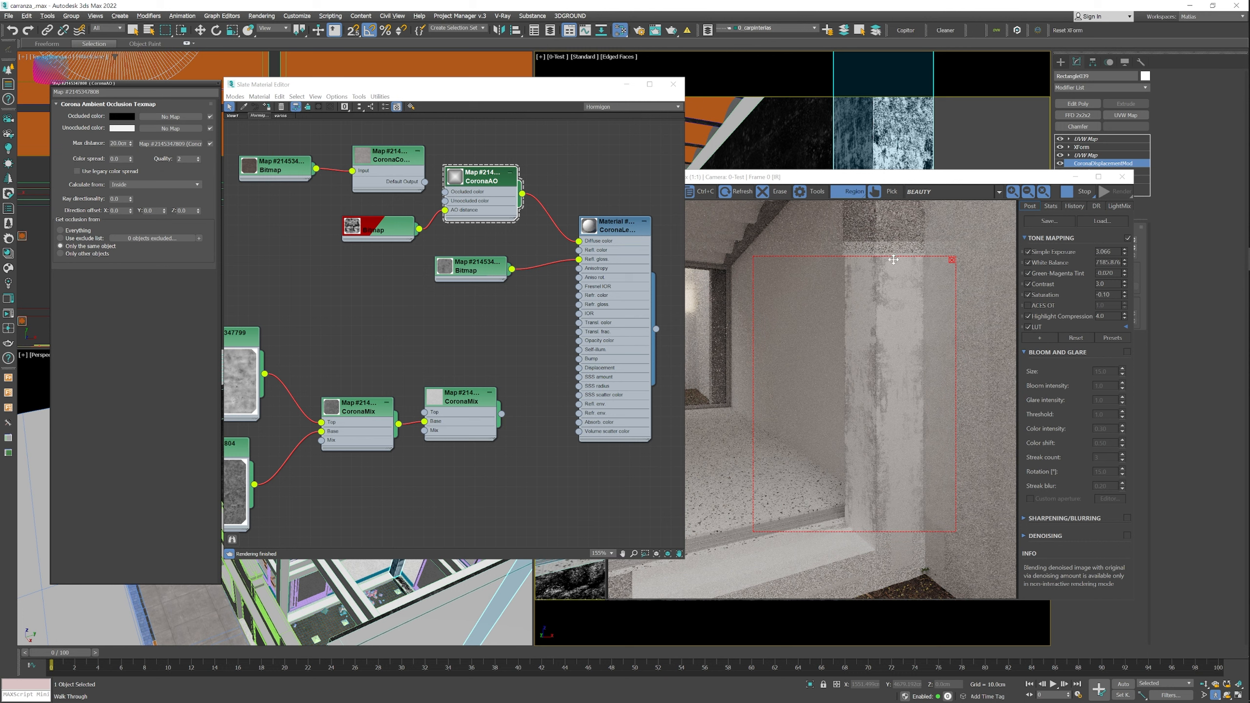
Extend the render region upward and connect the CoronaAO map to the material's Displacement input as well.
drag(897, 253, 897, 203)
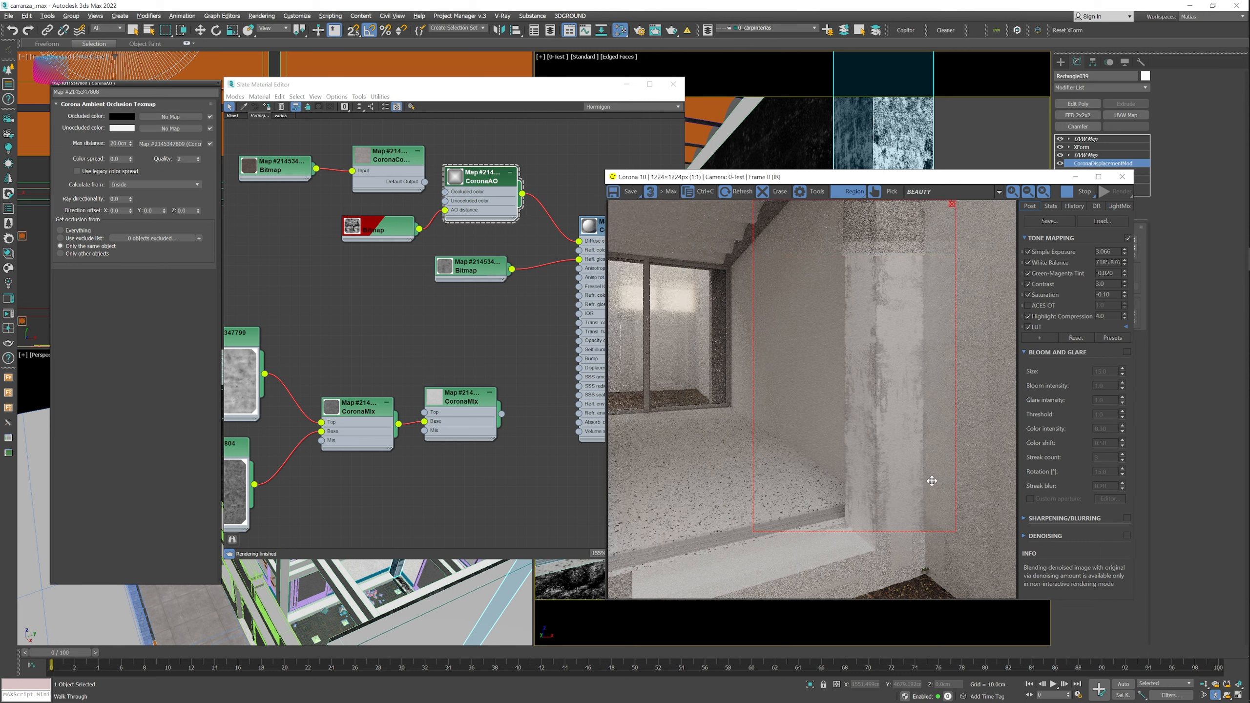
drag(471, 172, 578, 368)
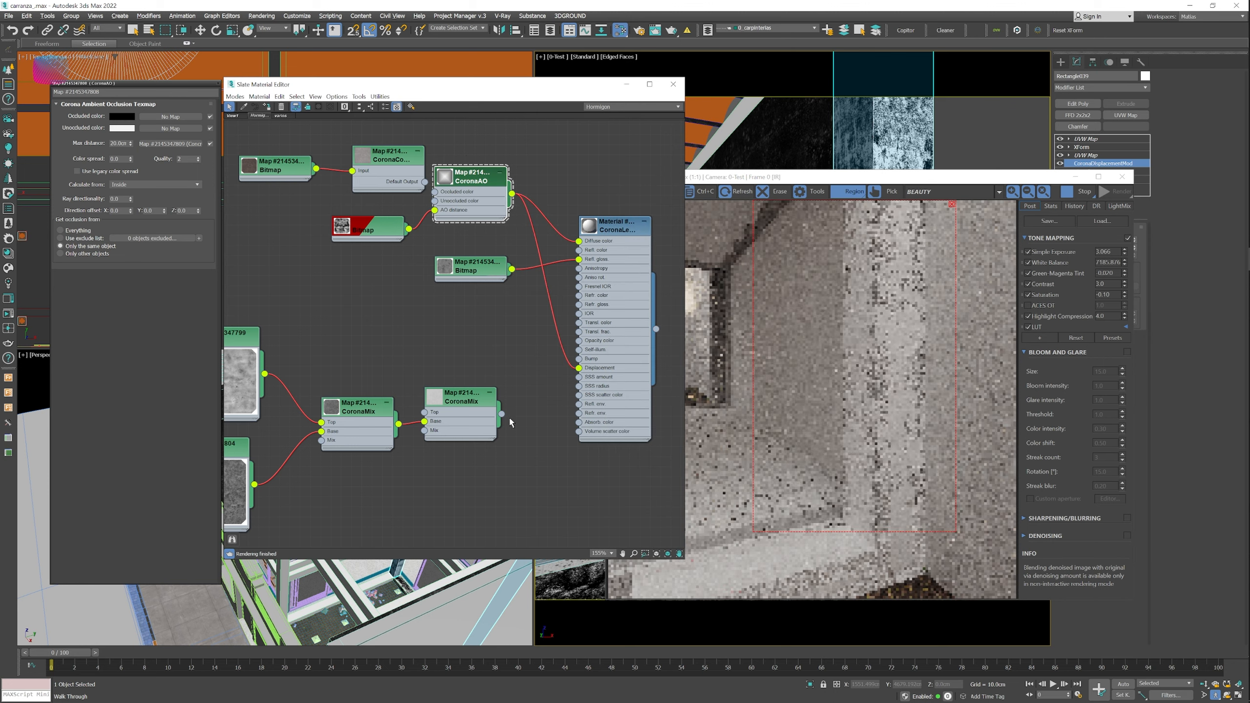
scroll(895, 395, up, 1)
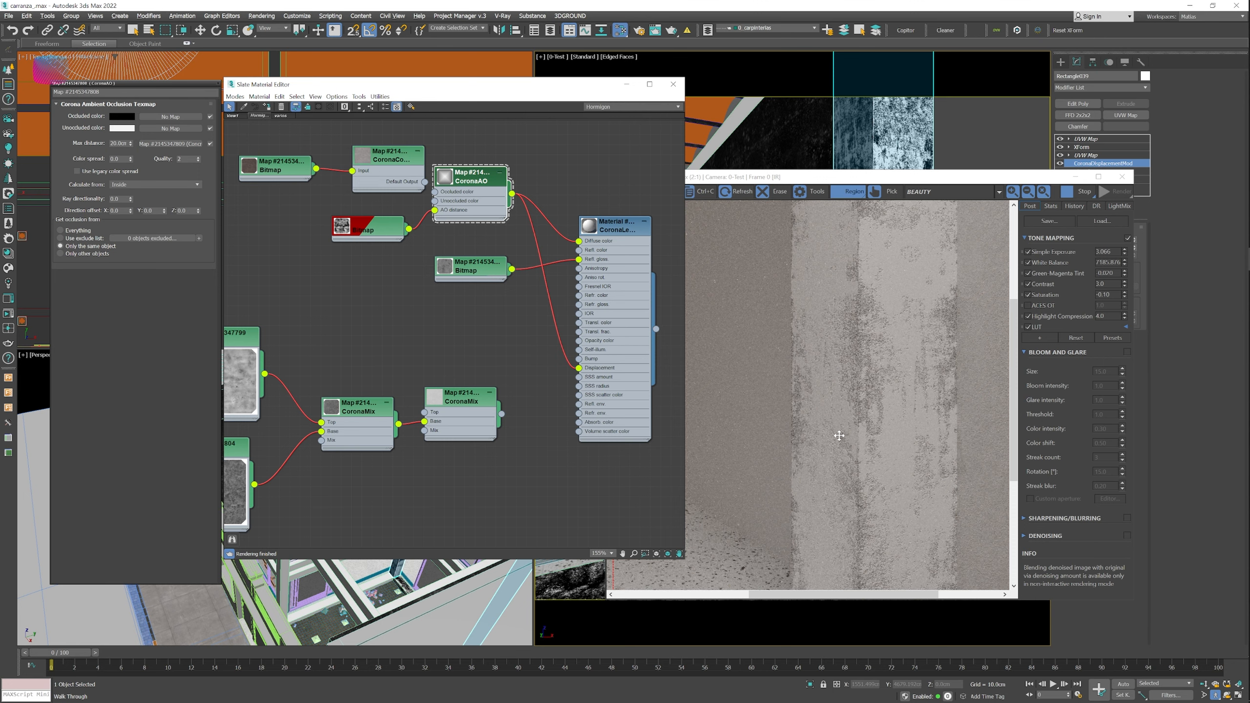
Set the wall's Corona Displacement modifier Max Level to 5 cm.
drag(1012, 177, 913, 179)
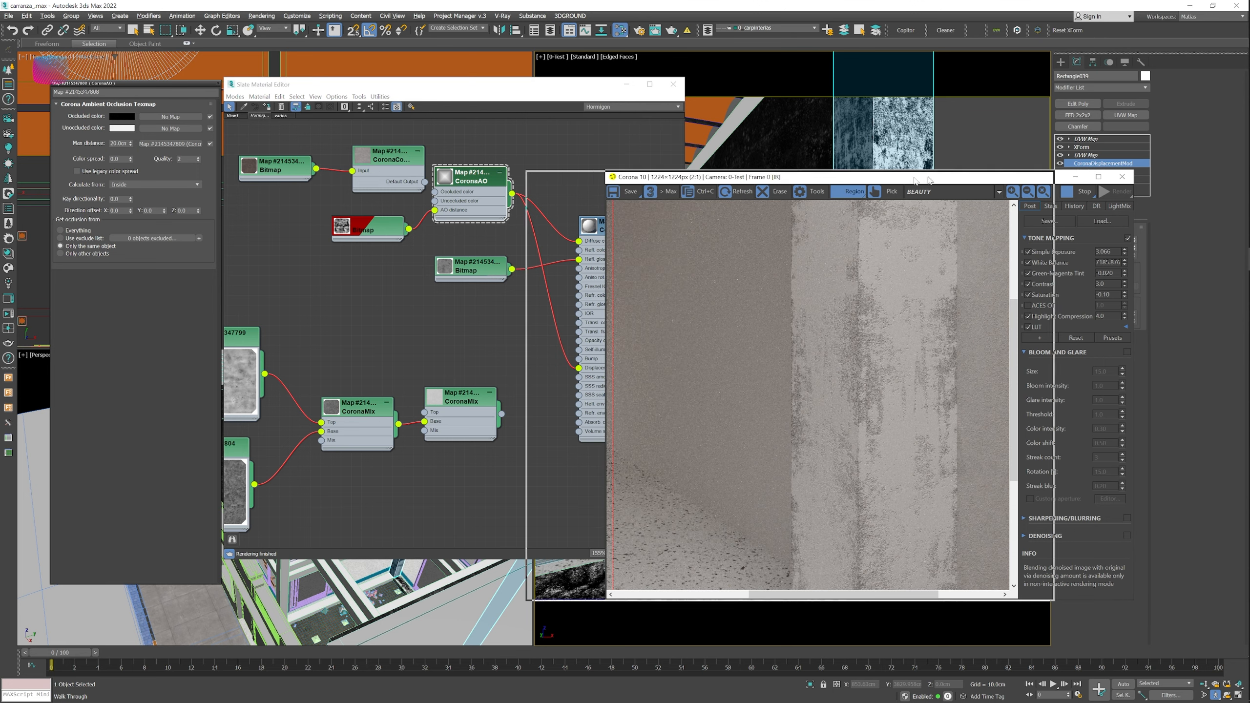
drag(1131, 249, 1086, 250)
text(5)
key(Return)
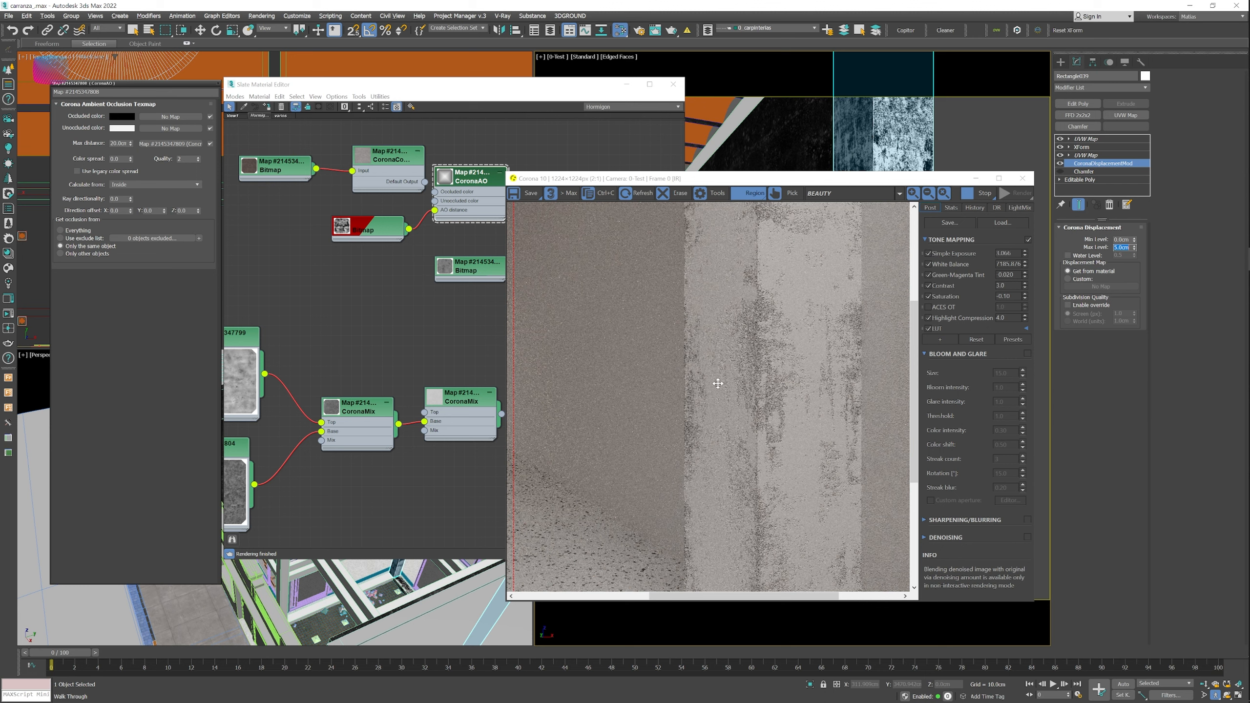
Extend the render region downward to the base of the wall and inspect its displaced edges up close.
scroll(748, 358, down, 1)
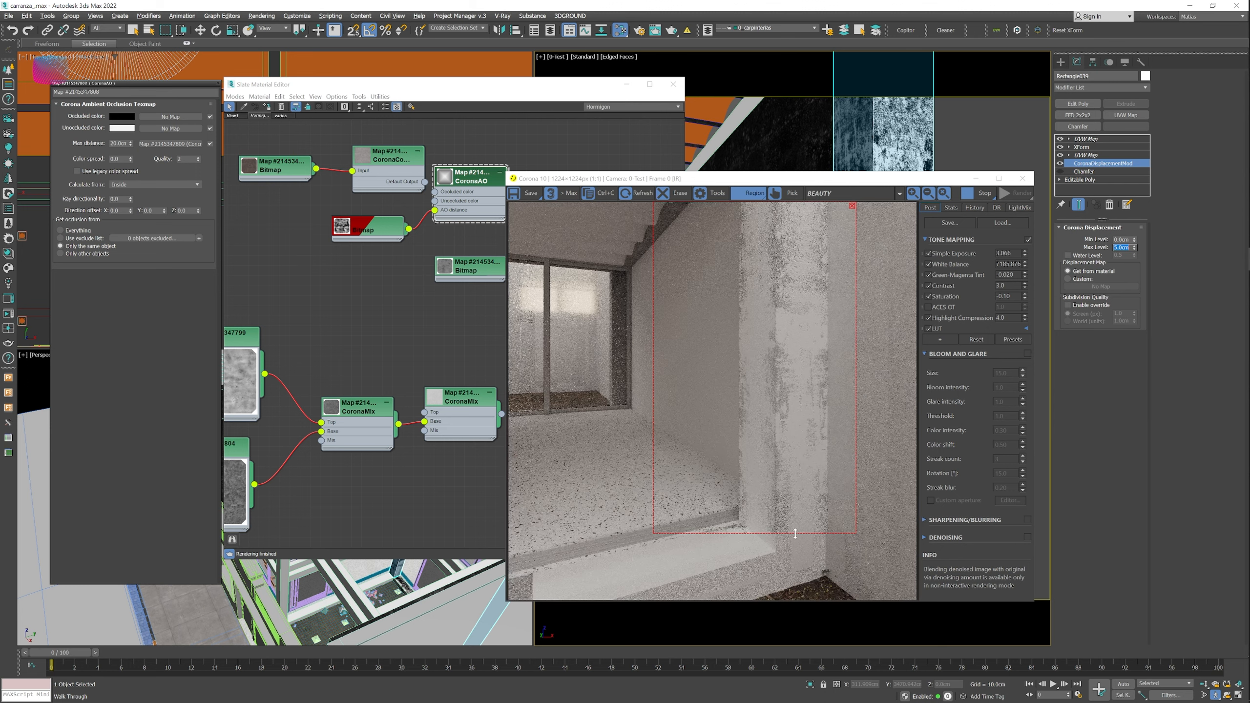
drag(795, 533, 797, 574)
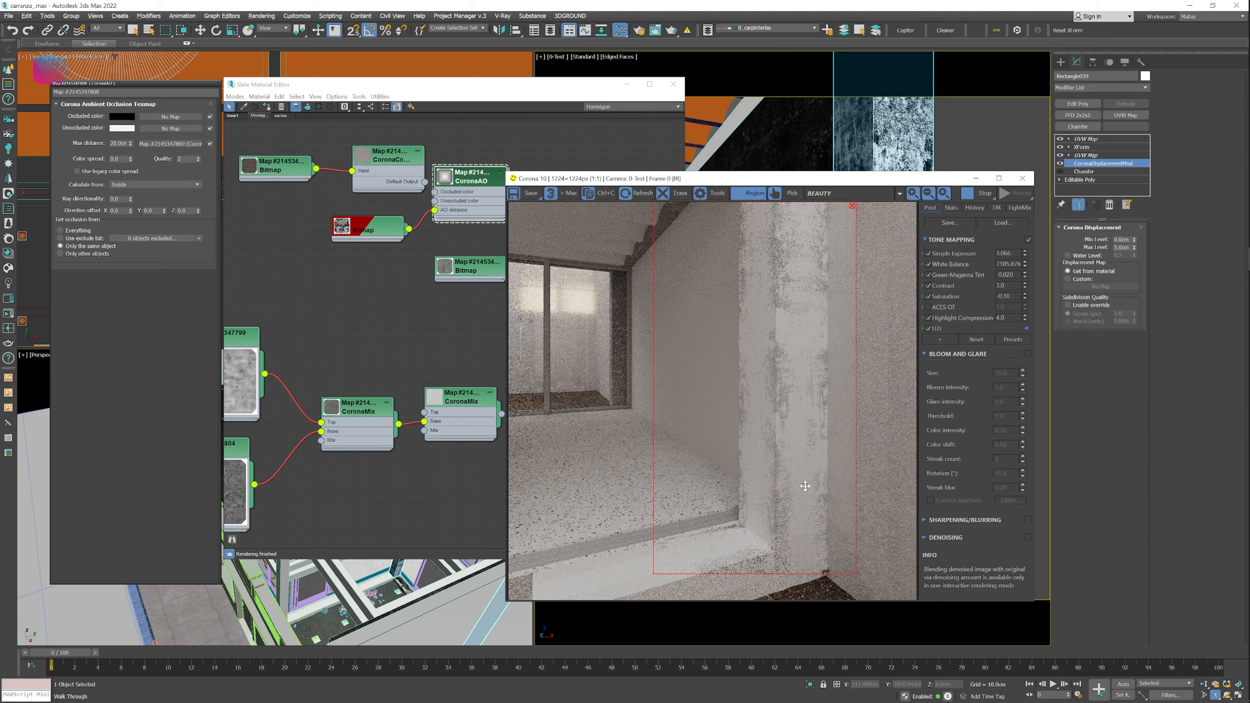
scroll(777, 400, up, 1)
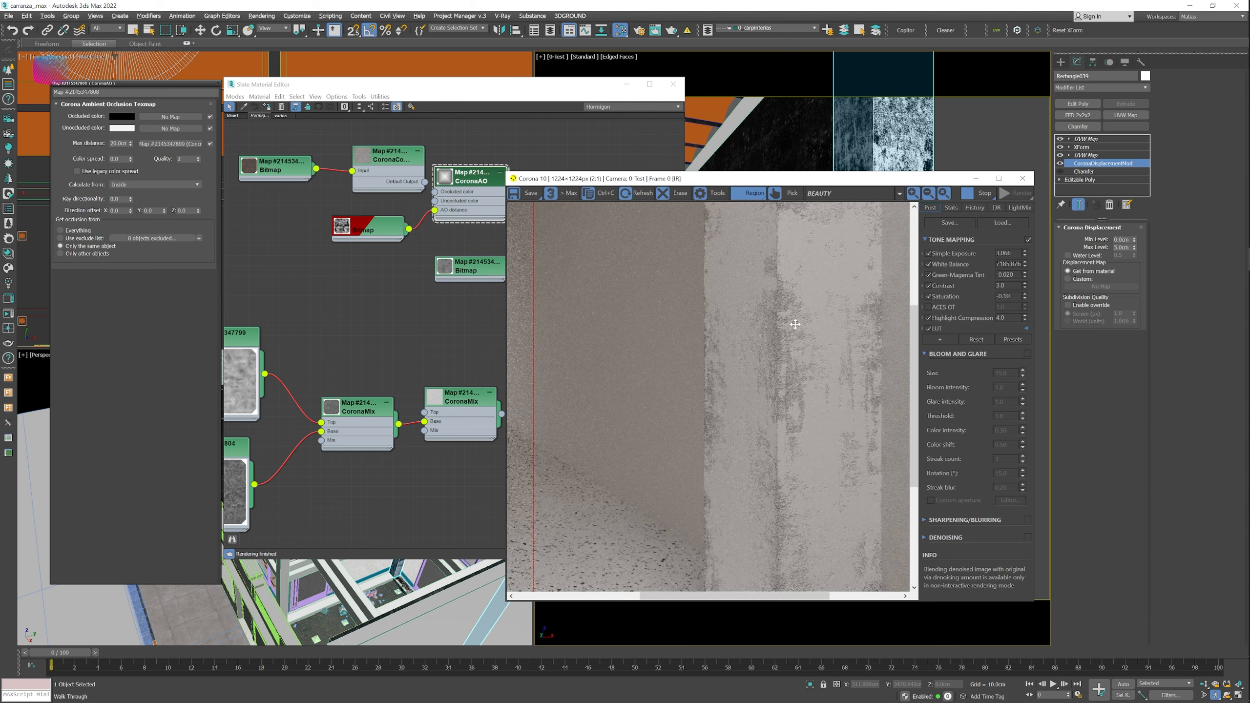
Add a CoronaMappingRandomizer map that takes the dirt mask bitmap as its input.
scroll(763, 374, down, 1)
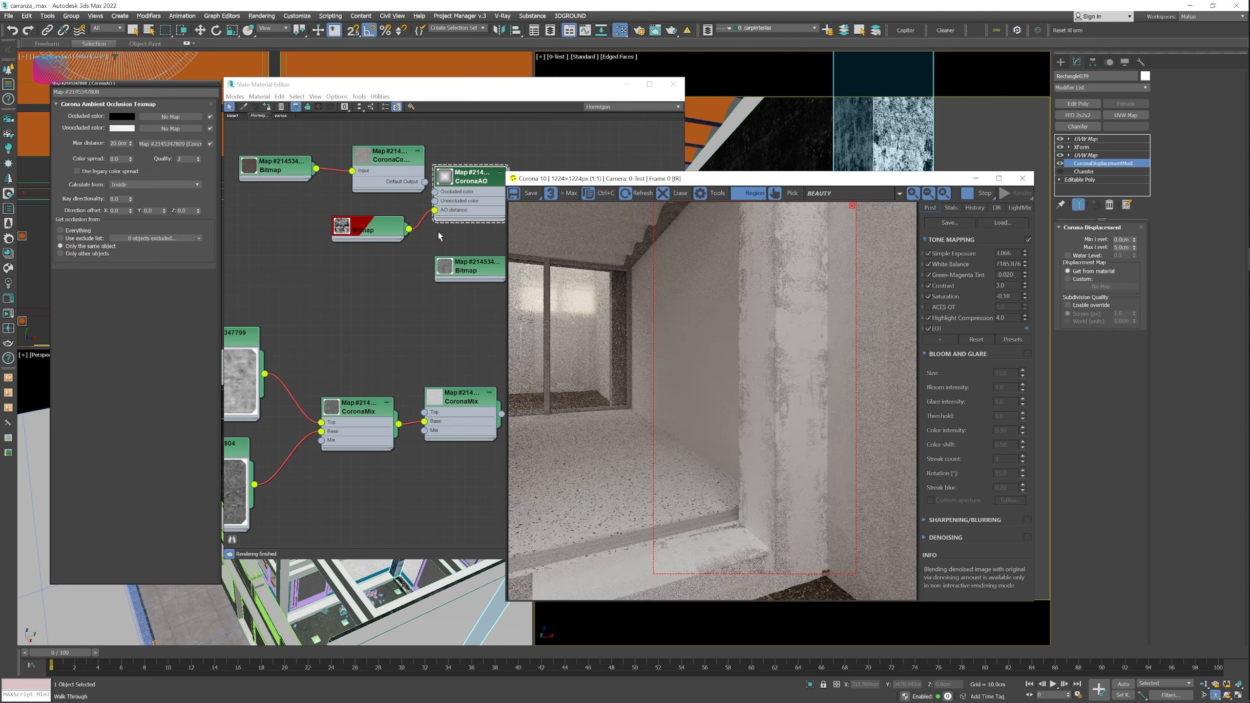
drag(591, 178, 652, 180)
drag(407, 237, 358, 273)
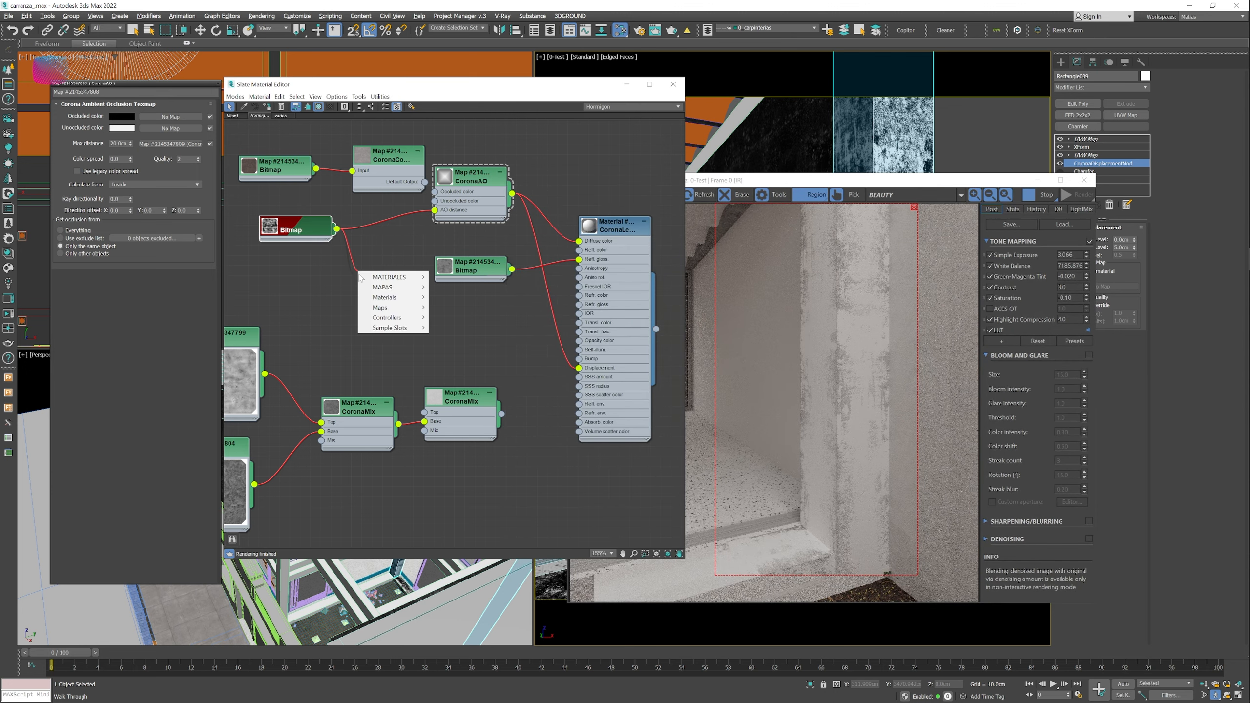
mouse_move(378, 288)
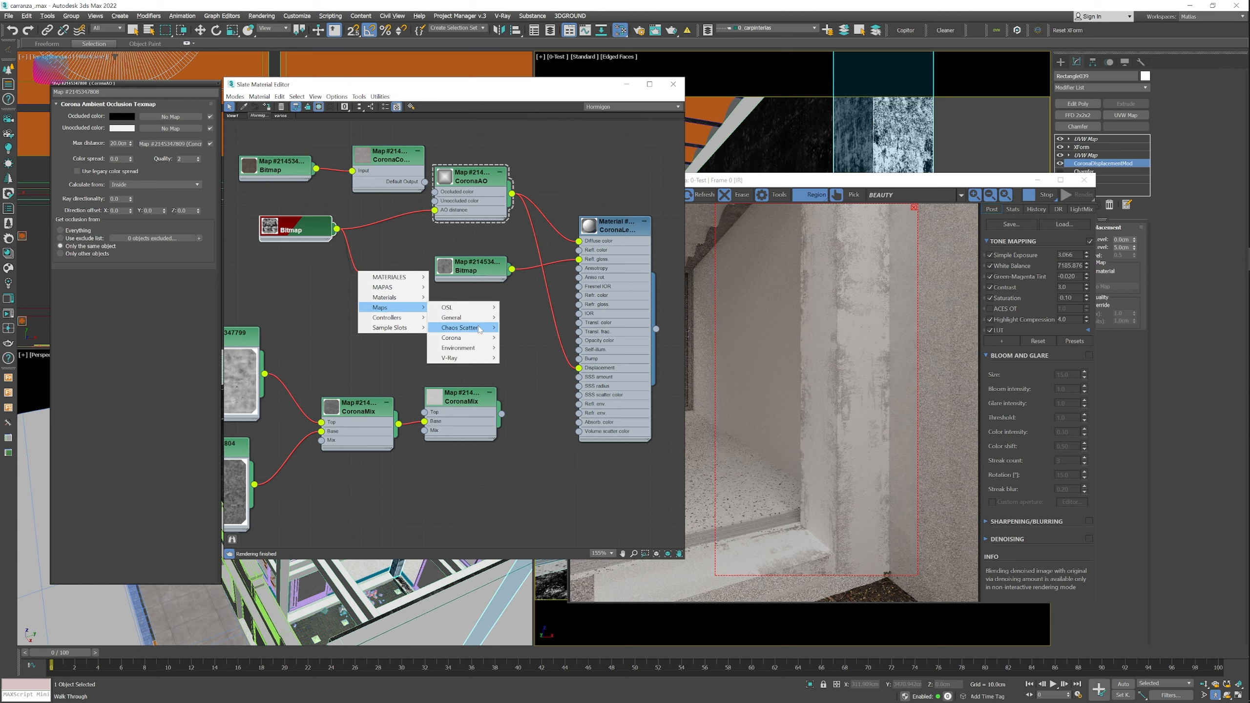
mouse_move(467, 338)
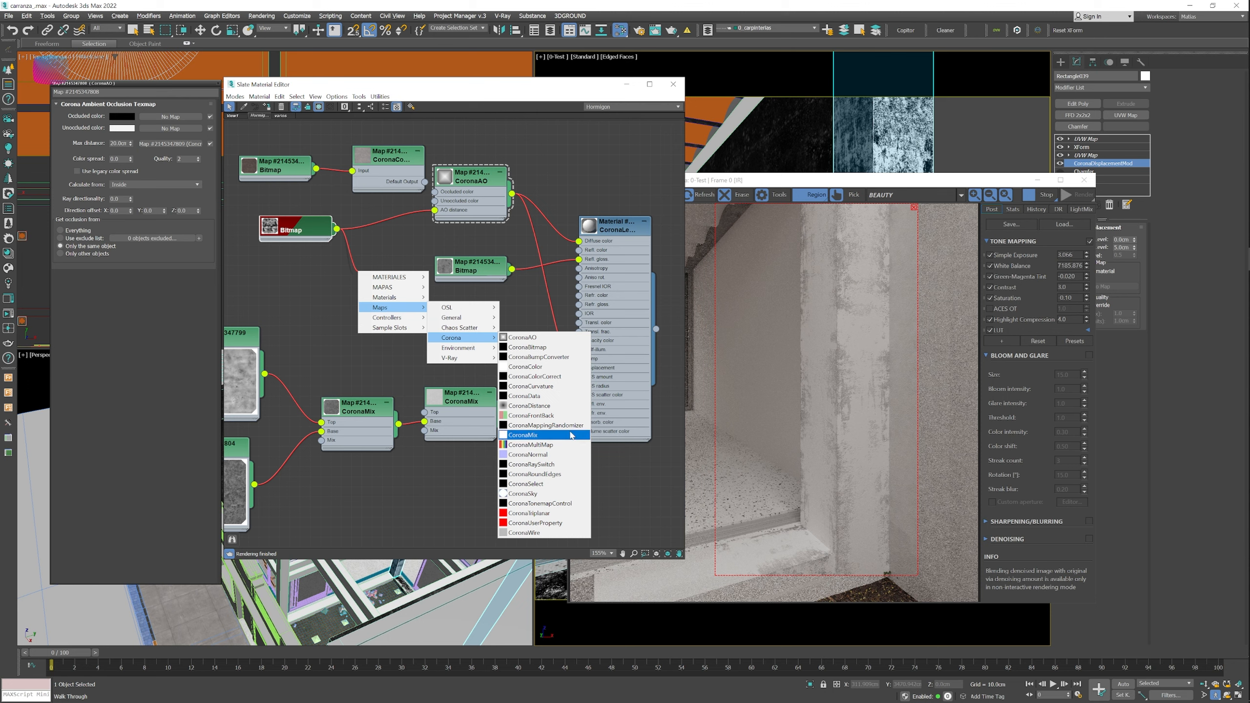
click(546, 425)
drag(306, 228, 266, 238)
drag(345, 275, 335, 245)
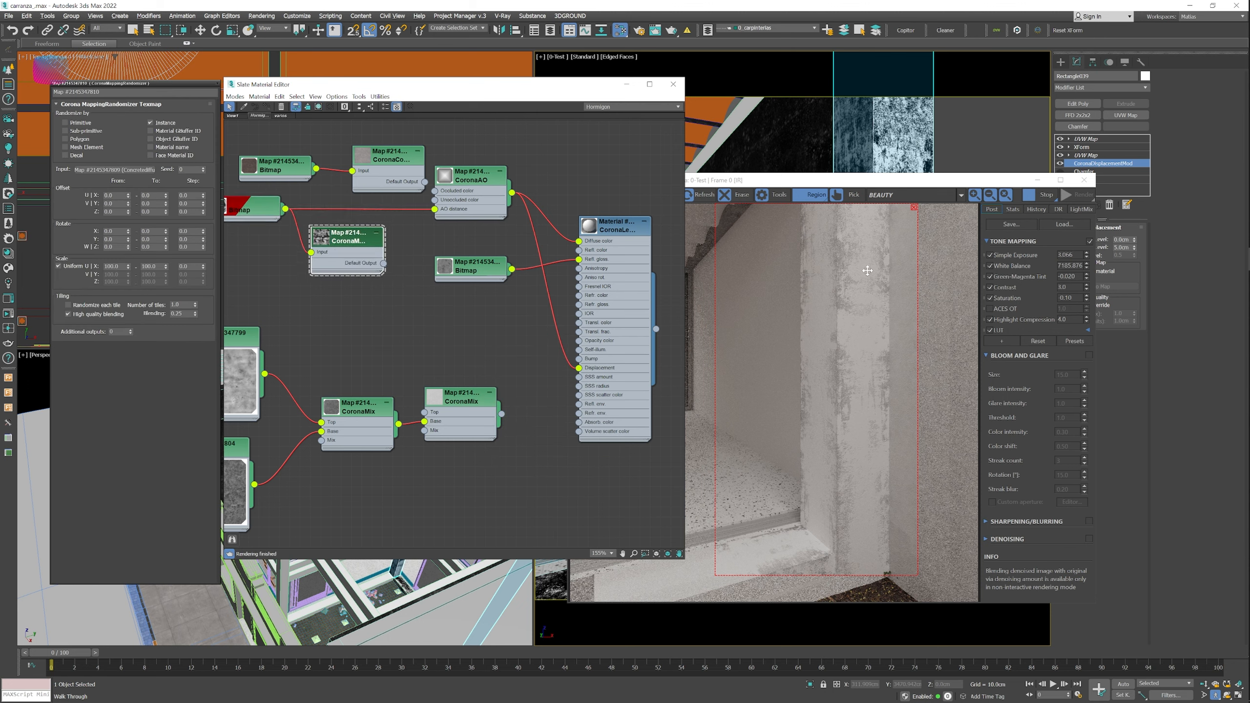
Feed the CoronaMappingRandomizer's output into the CoronaAO map's AO distance input and tidy the mask nodes.
drag(384, 263, 435, 209)
drag(267, 204, 268, 244)
drag(340, 268, 360, 247)
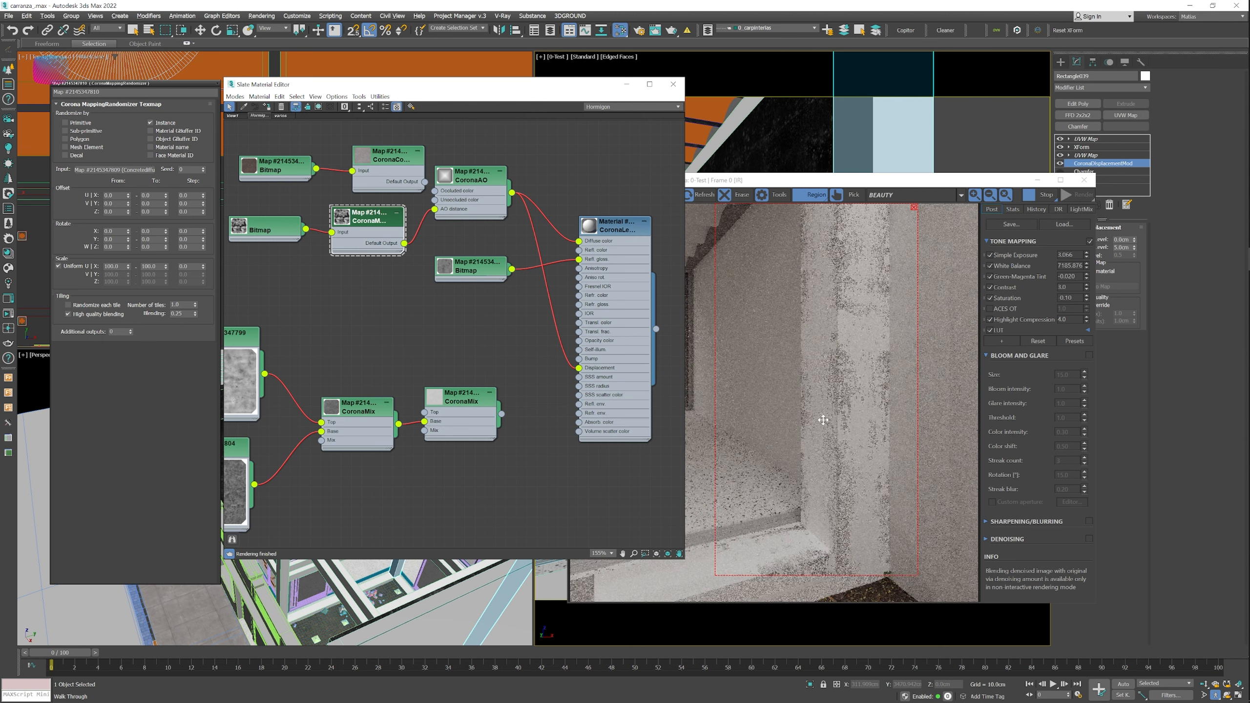
click(749, 544)
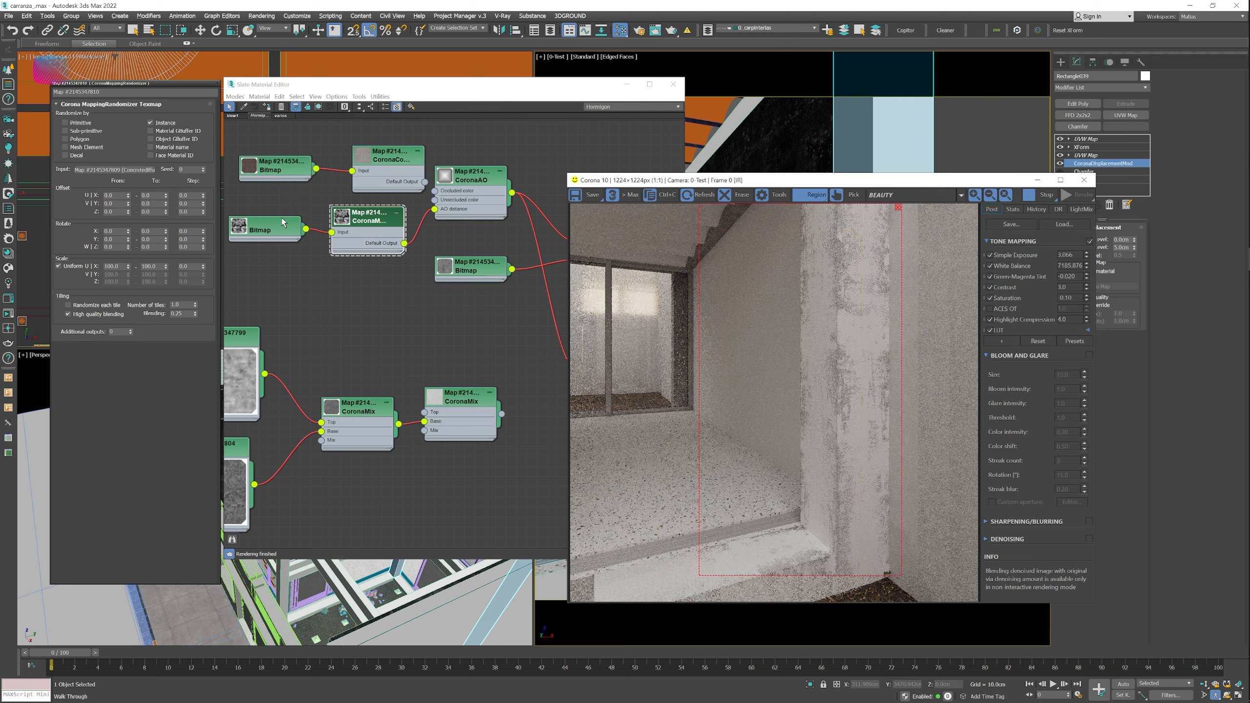
drag(286, 222, 286, 232)
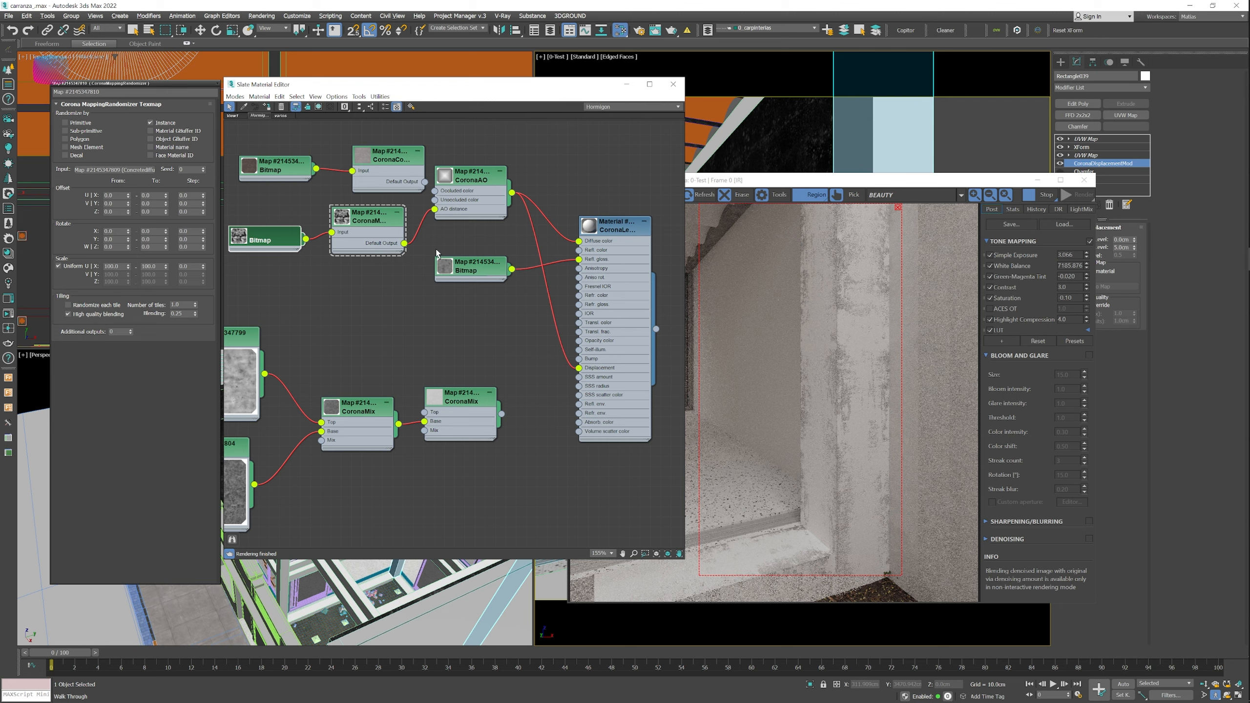
Disconnect the CoronaAO map from the material's Diffuse color input and move its node chain down beside the Displacement input.
double_click(473, 172)
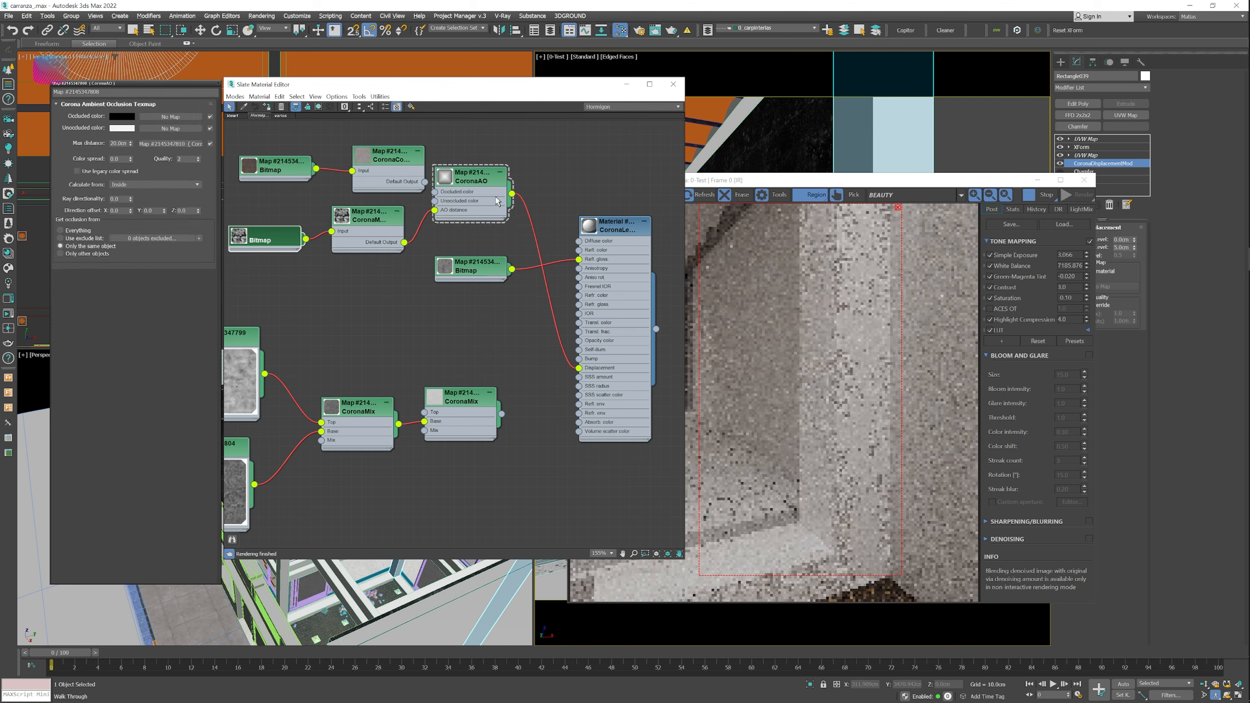
drag(496, 200, 476, 341)
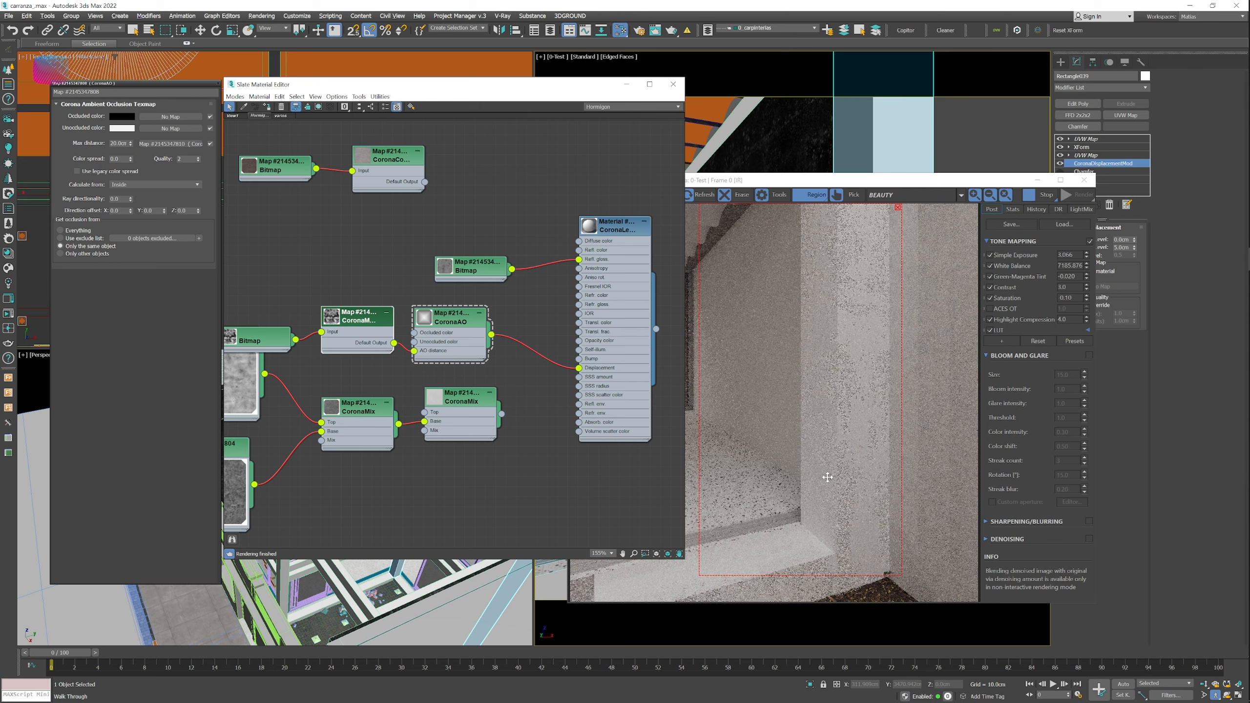
drag(458, 323, 476, 324)
middle_drag(507, 389, 528, 358)
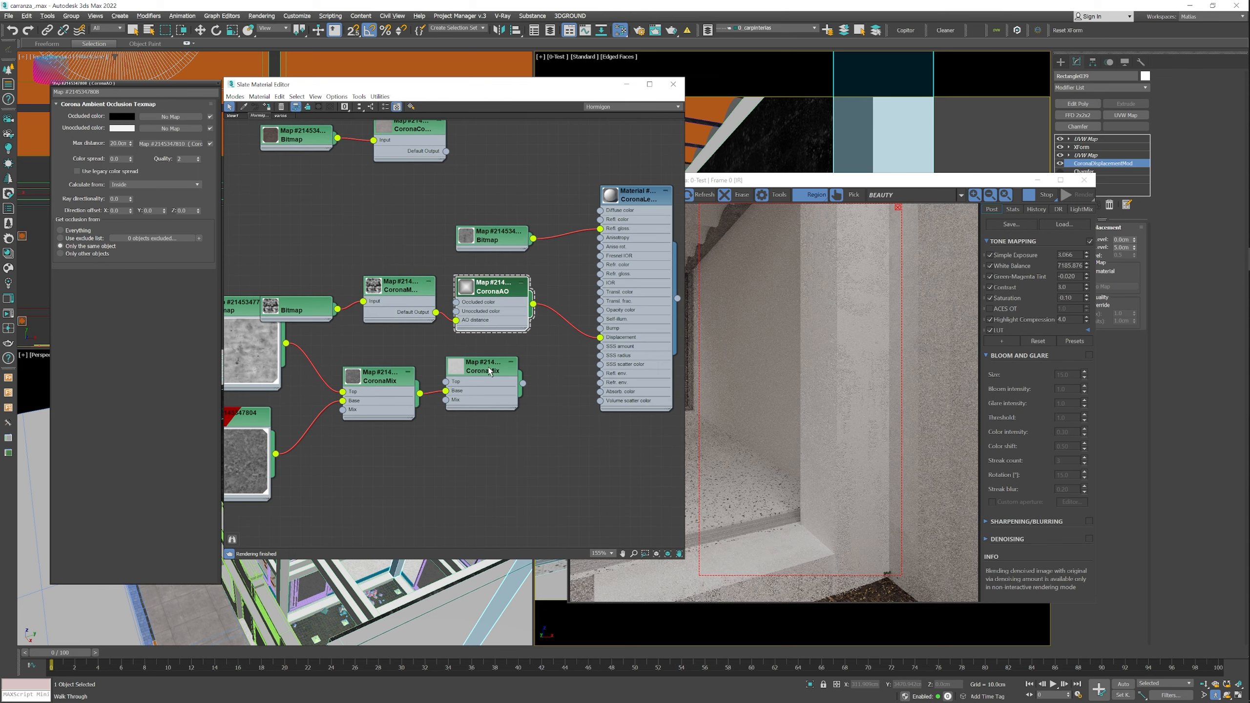
Create a new CoronaMix map with the existing concrete CoronaMix chain connected to its Top input.
mouse_move(522, 386)
mouse_down()
mouse_move(470, 425)
mouse_move(511, 389)
mouse_up()
mouse_move(529, 407)
click(516, 377)
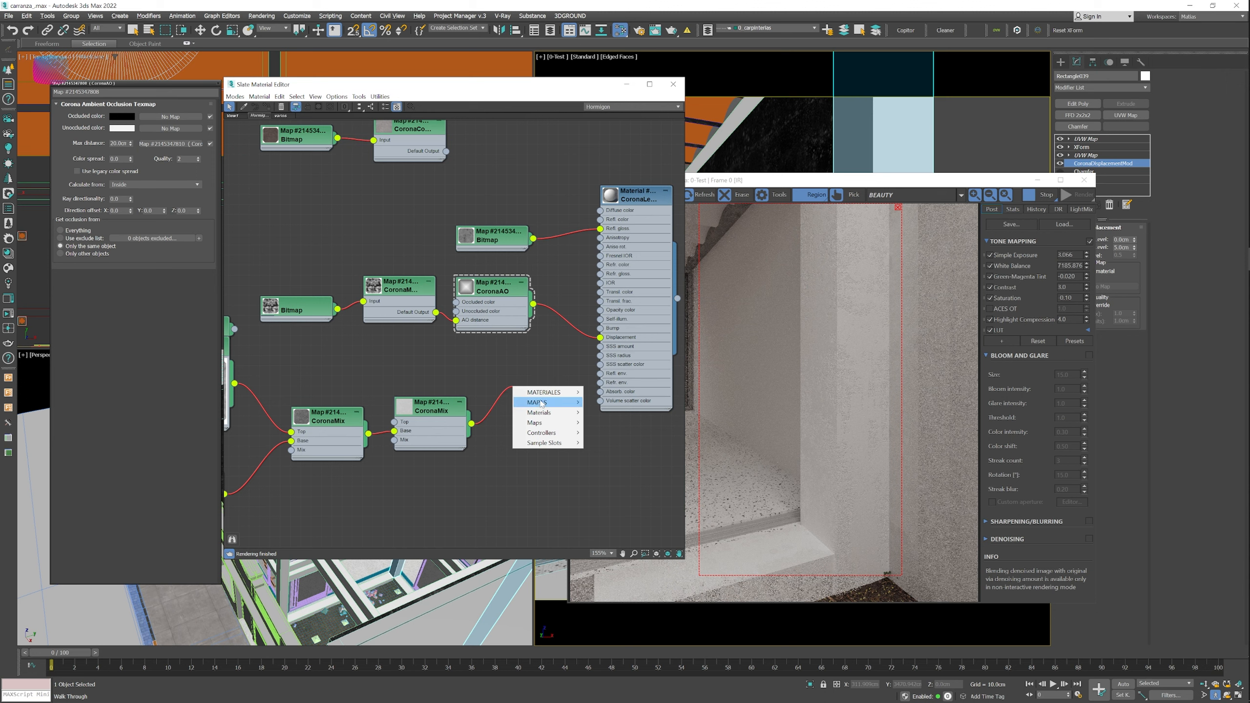
mouse_move(542, 403)
click(607, 431)
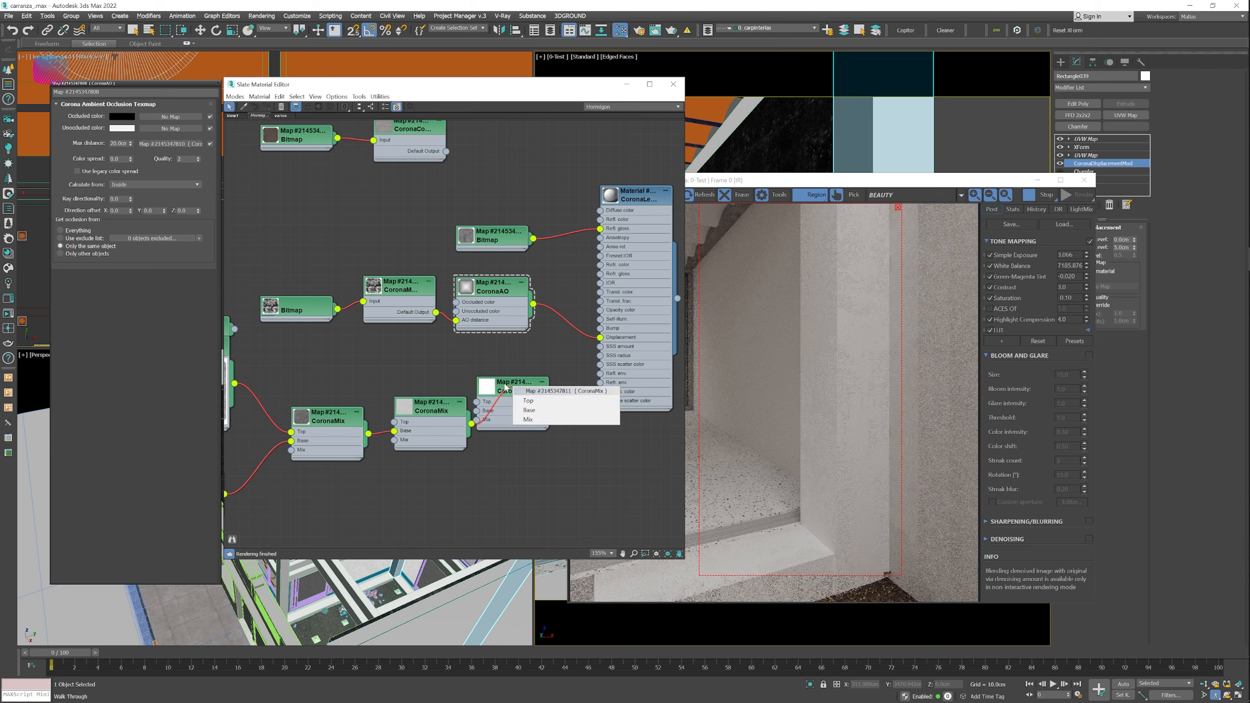
click(528, 401)
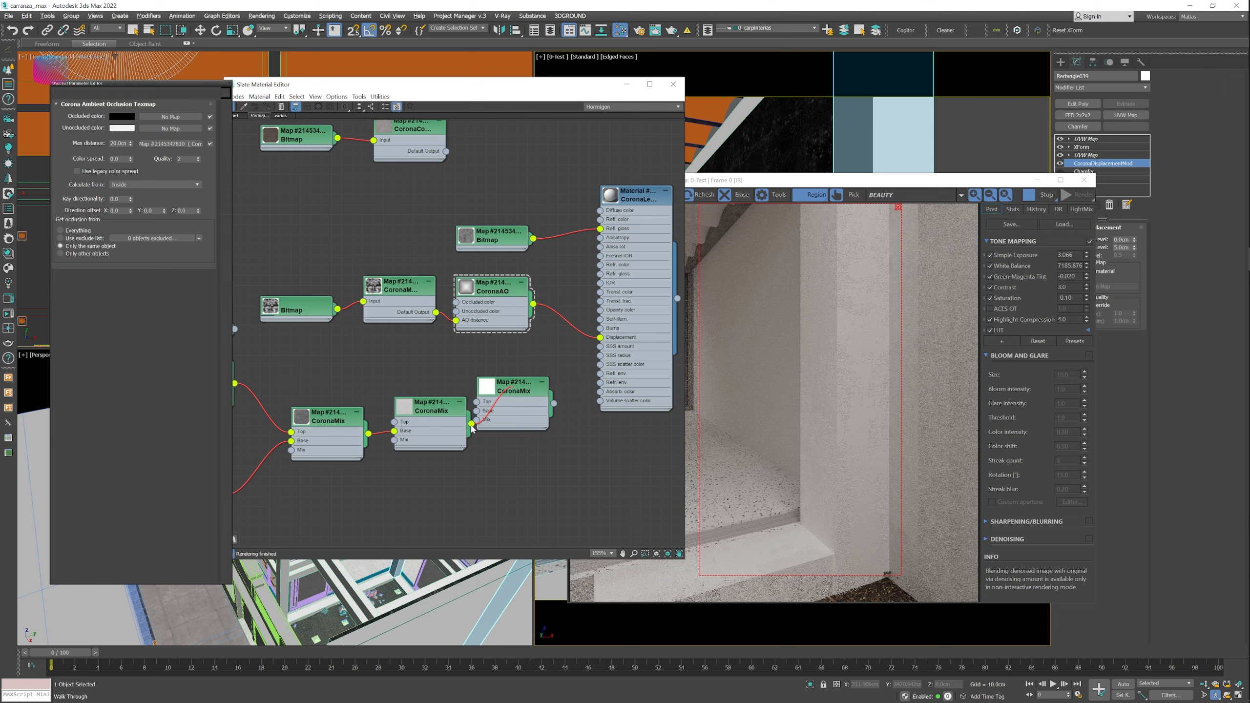
Set the new CoronaMix's mix operation to Mix and connect its output to the material's Displacement input.
double_click(516, 392)
mouse_move(517, 395)
mouse_down()
mouse_move(507, 374)
mouse_move(528, 377)
mouse_up()
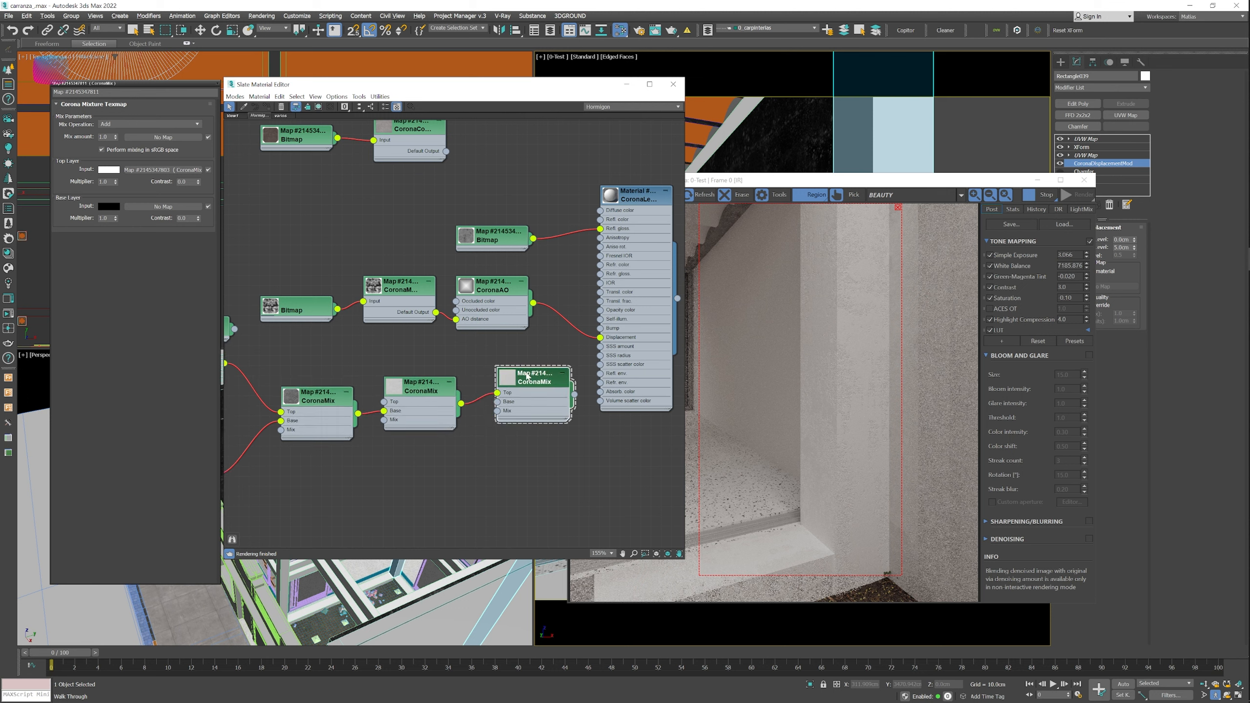
click(132, 128)
click(113, 170)
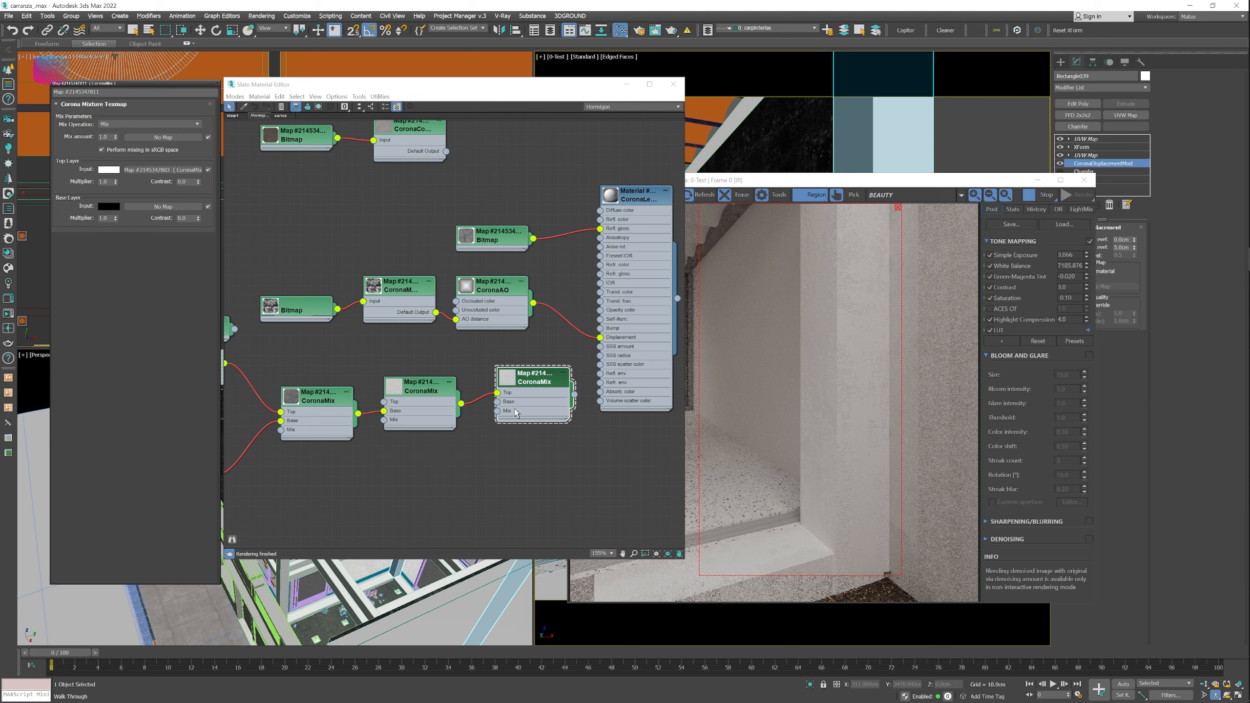
drag(489, 319, 457, 330)
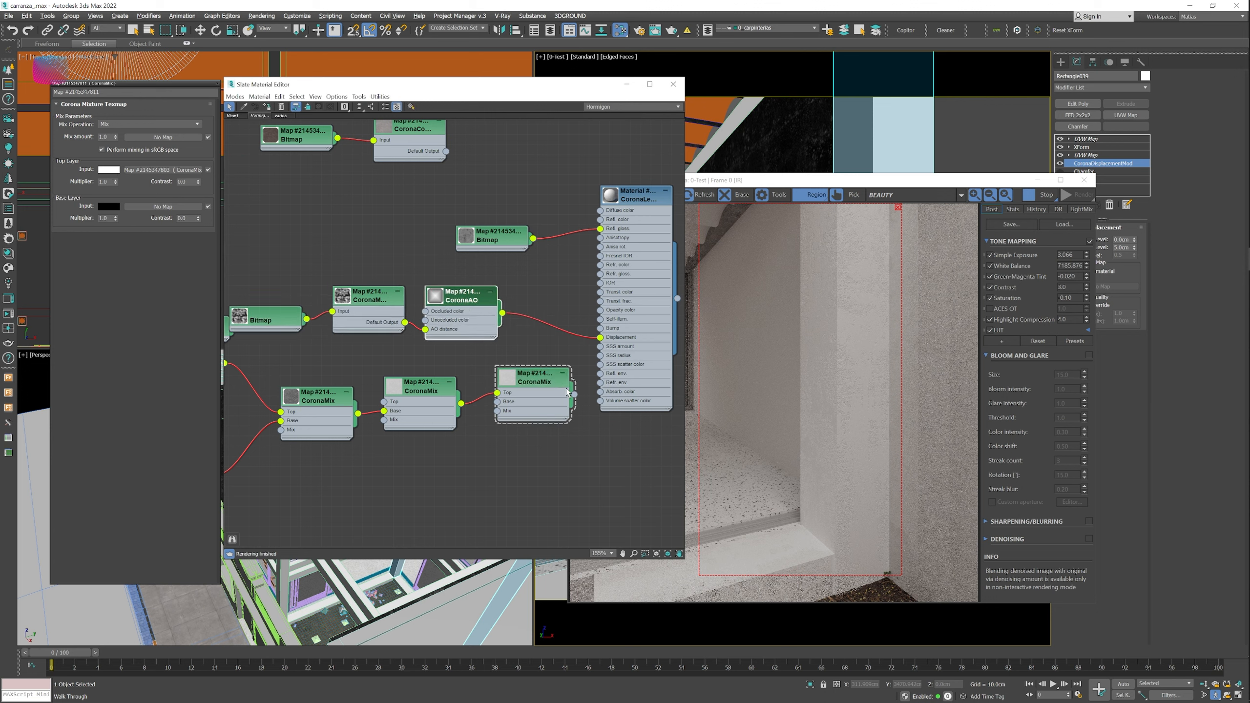
drag(575, 396, 600, 337)
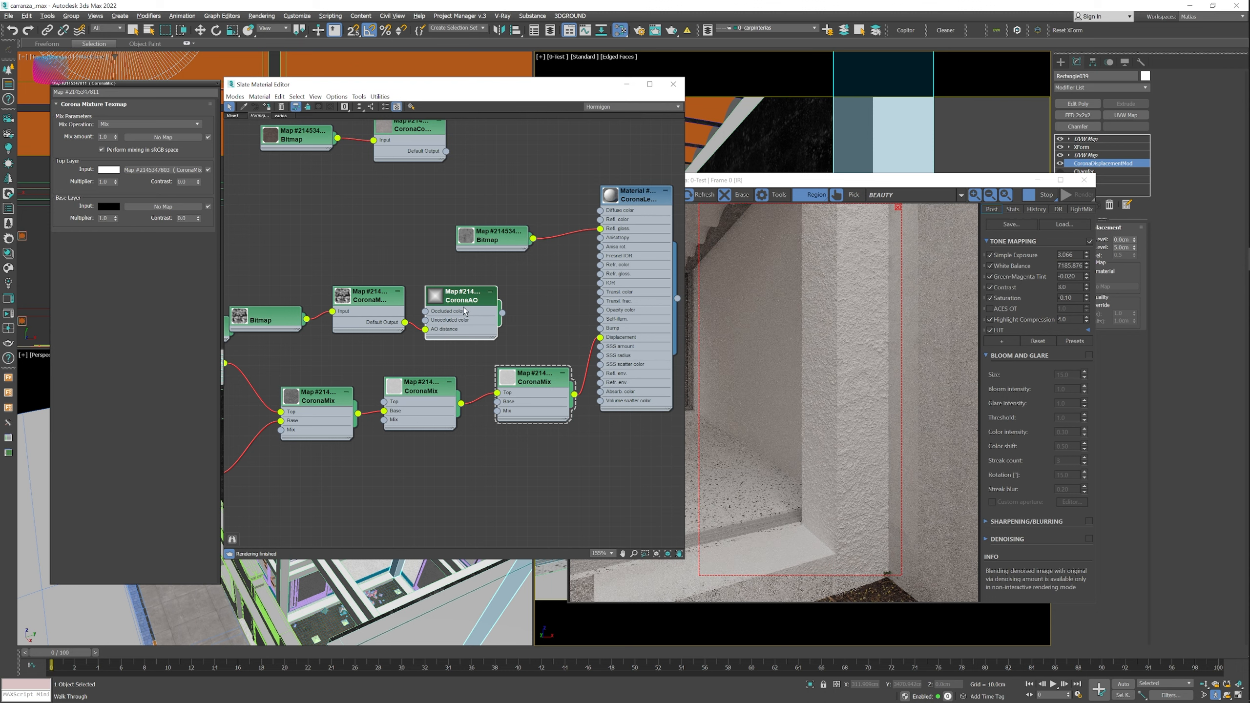
Place the CoronaAO chain below the concrete mix nodes and connect CoronaAO to the new CoronaMix's Base input.
drag(464, 311, 438, 481)
drag(512, 395, 512, 314)
drag(452, 475, 455, 405)
drag(433, 309, 433, 269)
drag(440, 401, 497, 321)
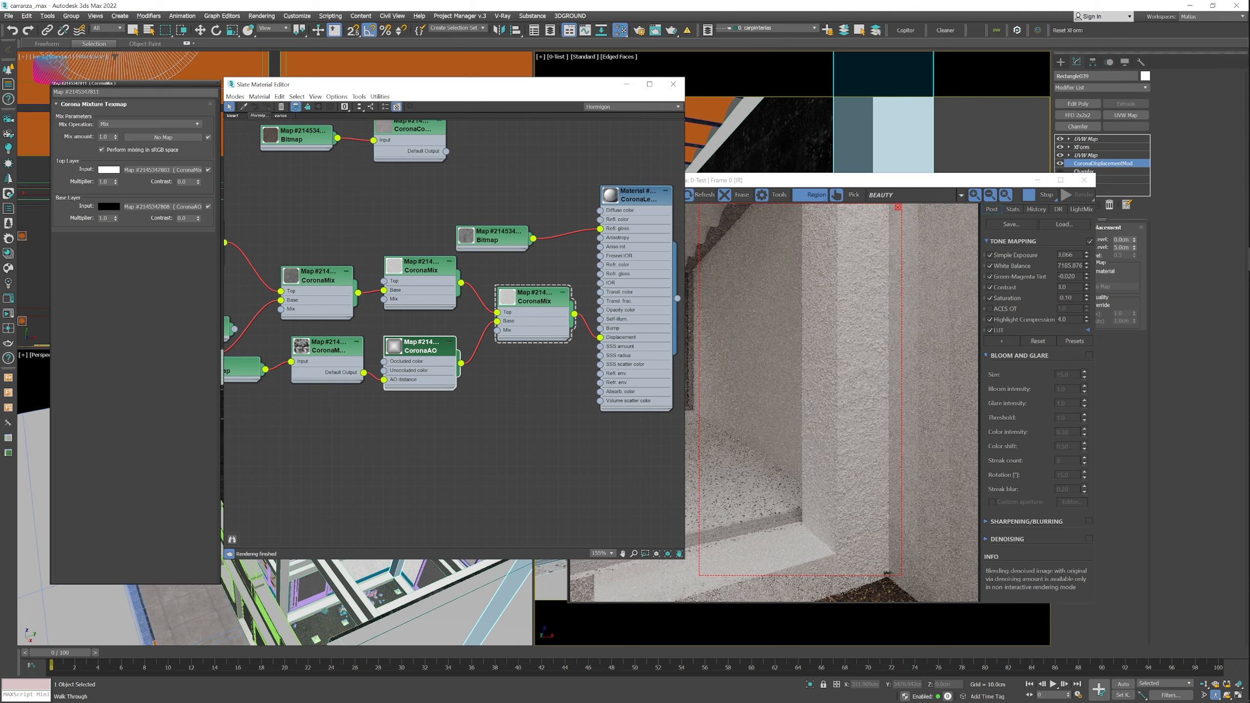
Set the new CoronaMix's mix amount to 0.5 and inspect the wall's displacement up close in the render.
double_click(106, 137)
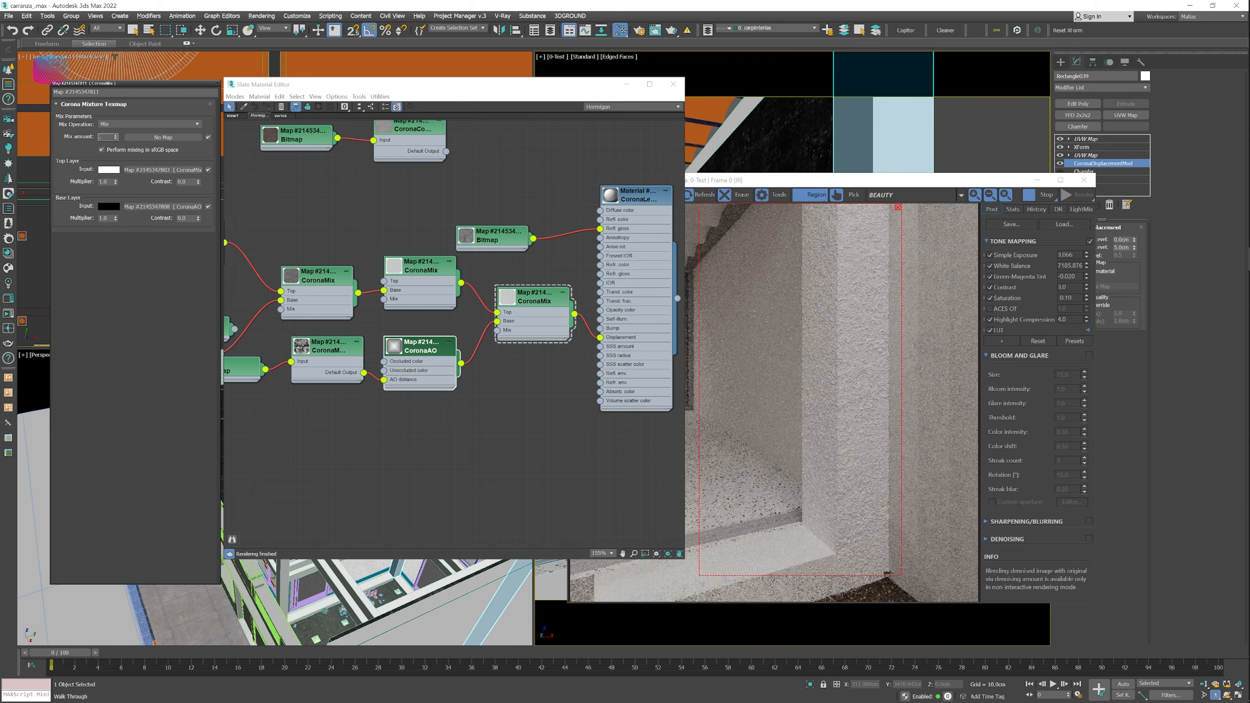
text(5)
key(Return)
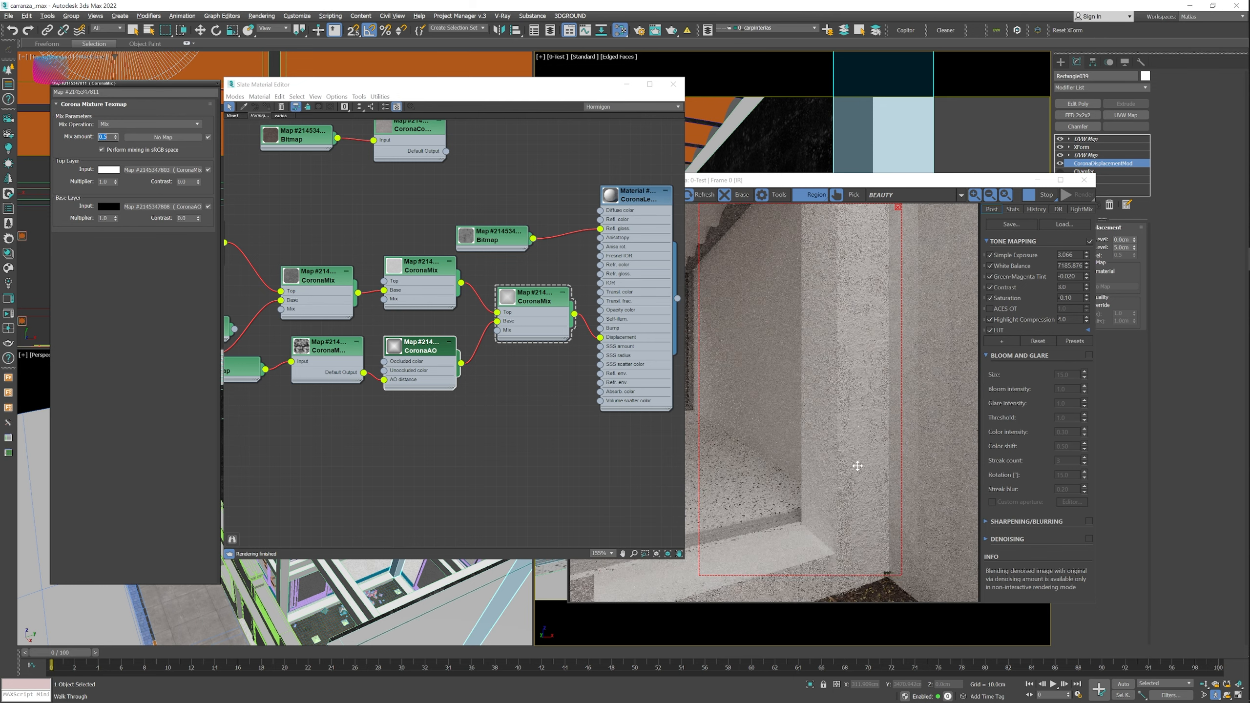
scroll(859, 452, up, 2)
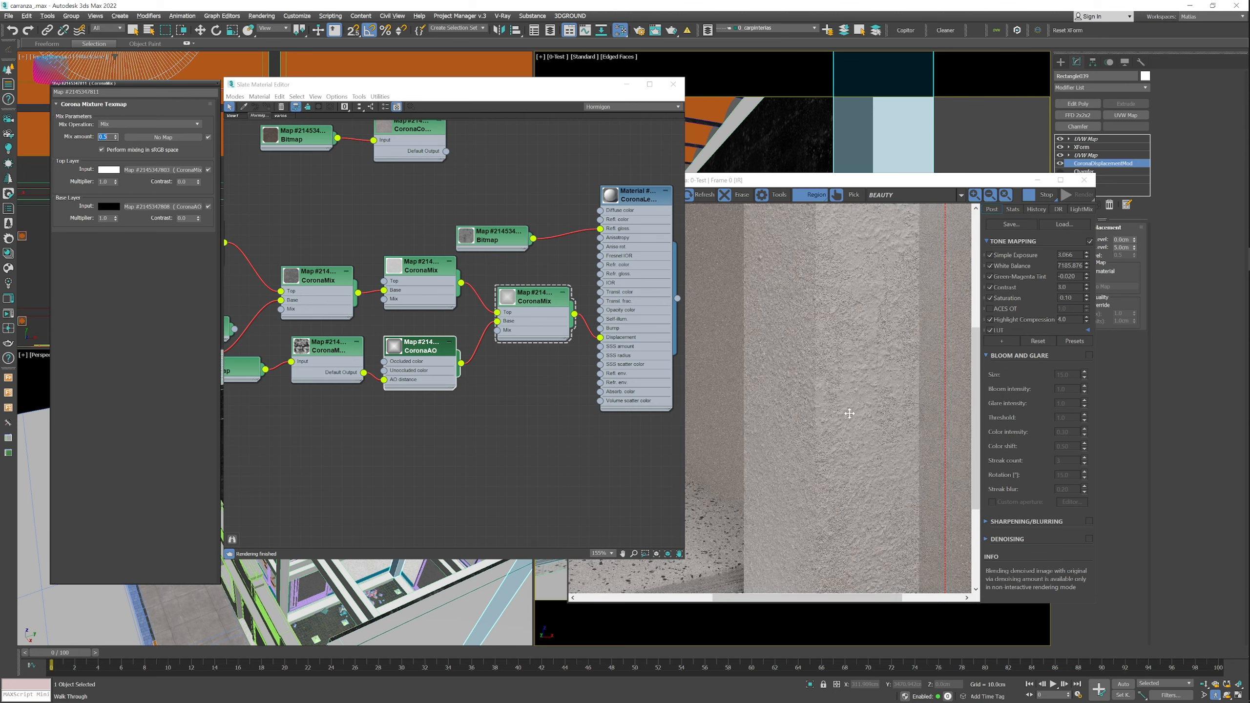
scroll(857, 451, down, 2)
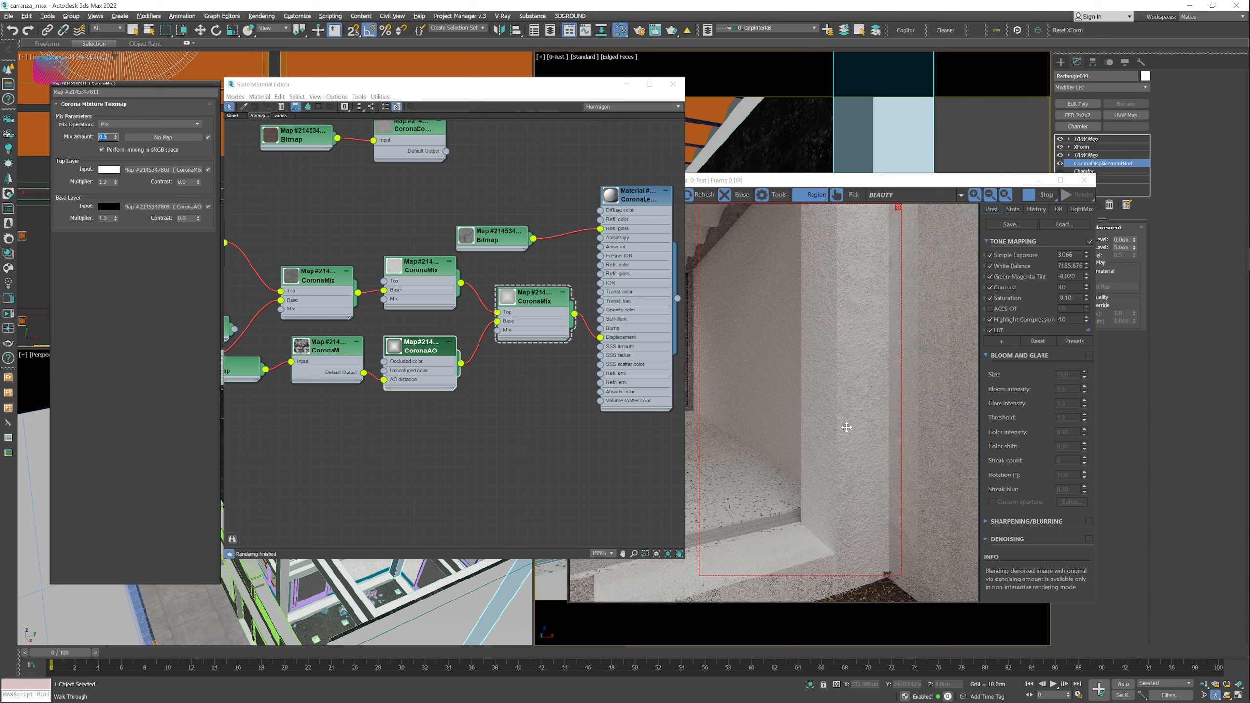
scroll(847, 427, up, 2)
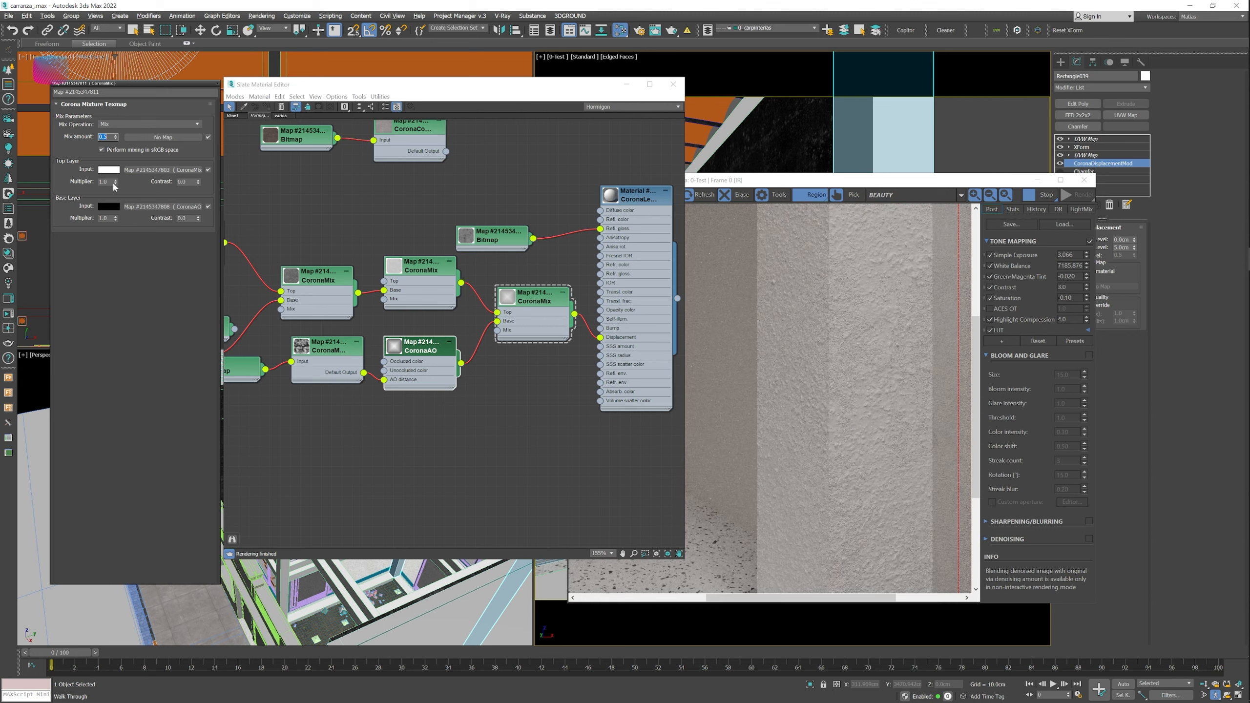
Try a mix amount of 0.3 on the new CoronaMix and return it to 0.5.
text(.3)
key(Return)
text(.5)
key(Return)
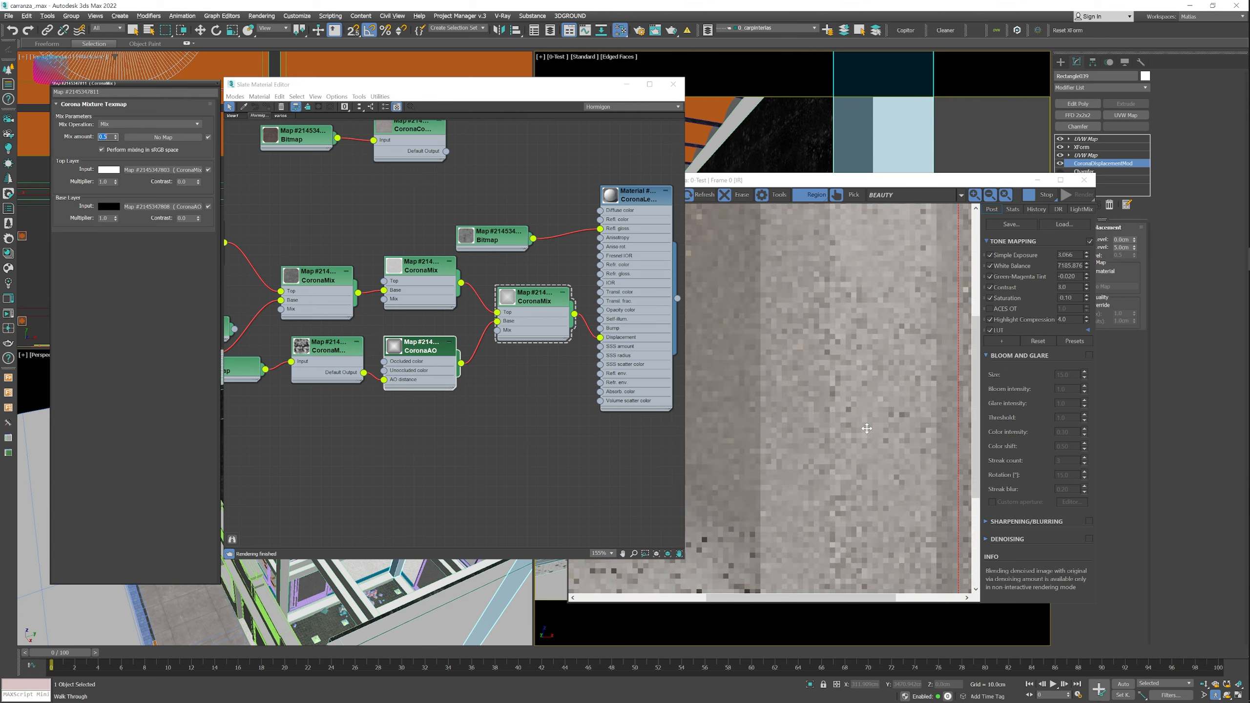
Connect the Corona Color Correct map to the material's Diffuse color input and check the textured wall in the render.
scroll(839, 355, down, 1)
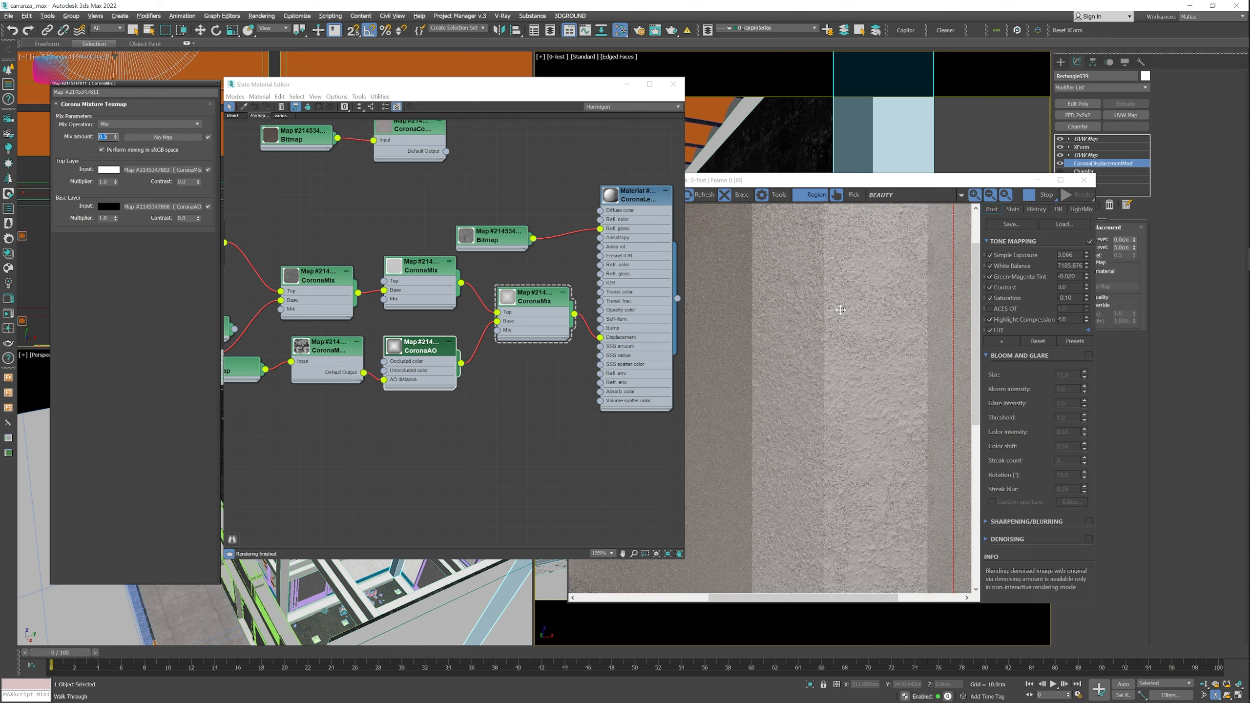
scroll(834, 364, up, 2)
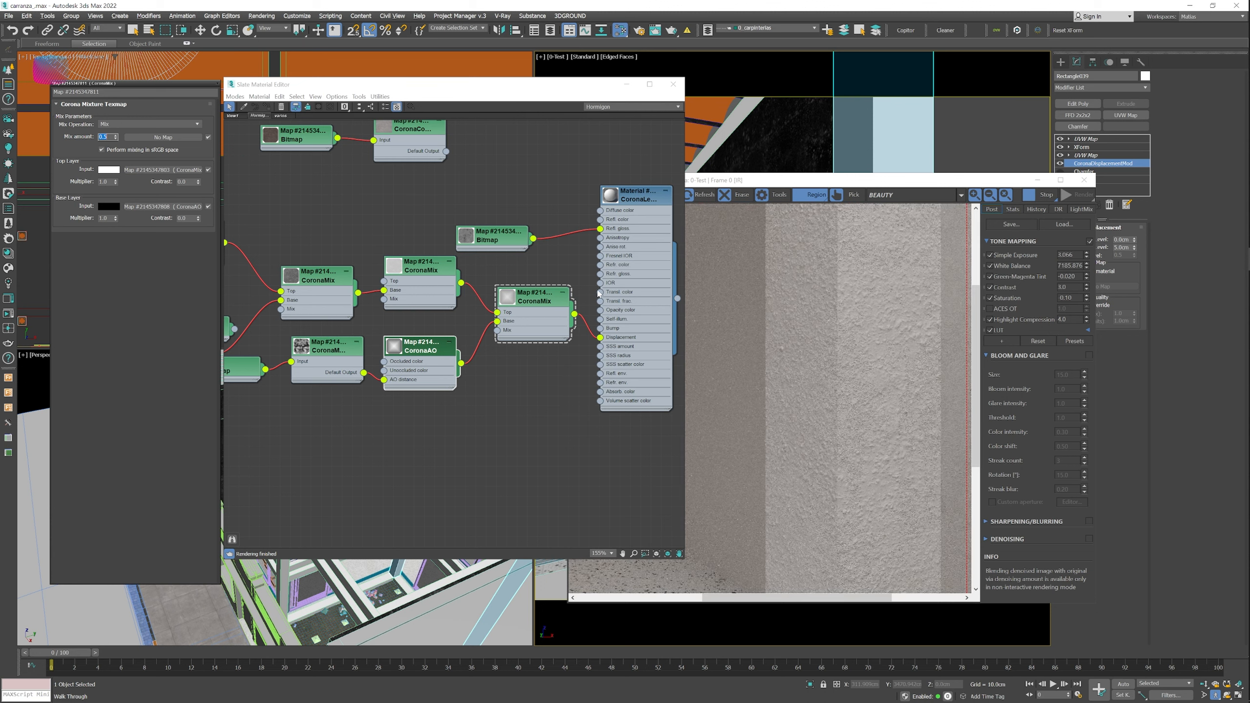
drag(431, 144, 601, 210)
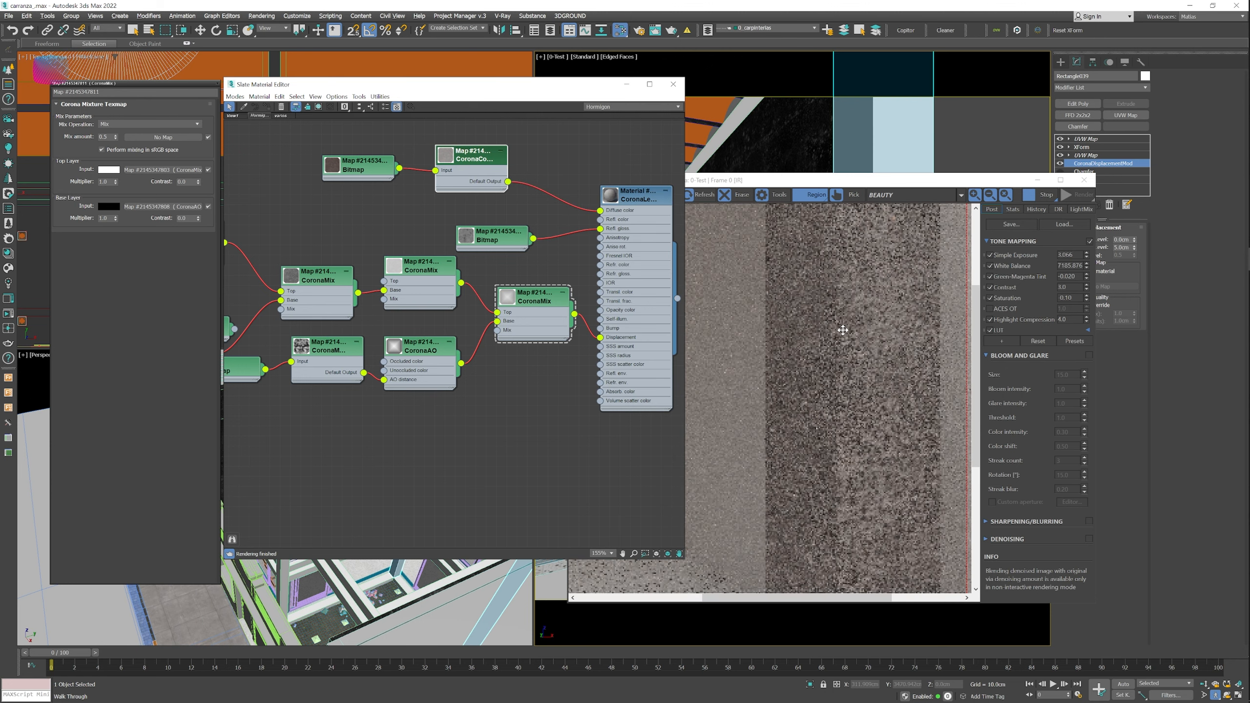
scroll(842, 330, down, 5)
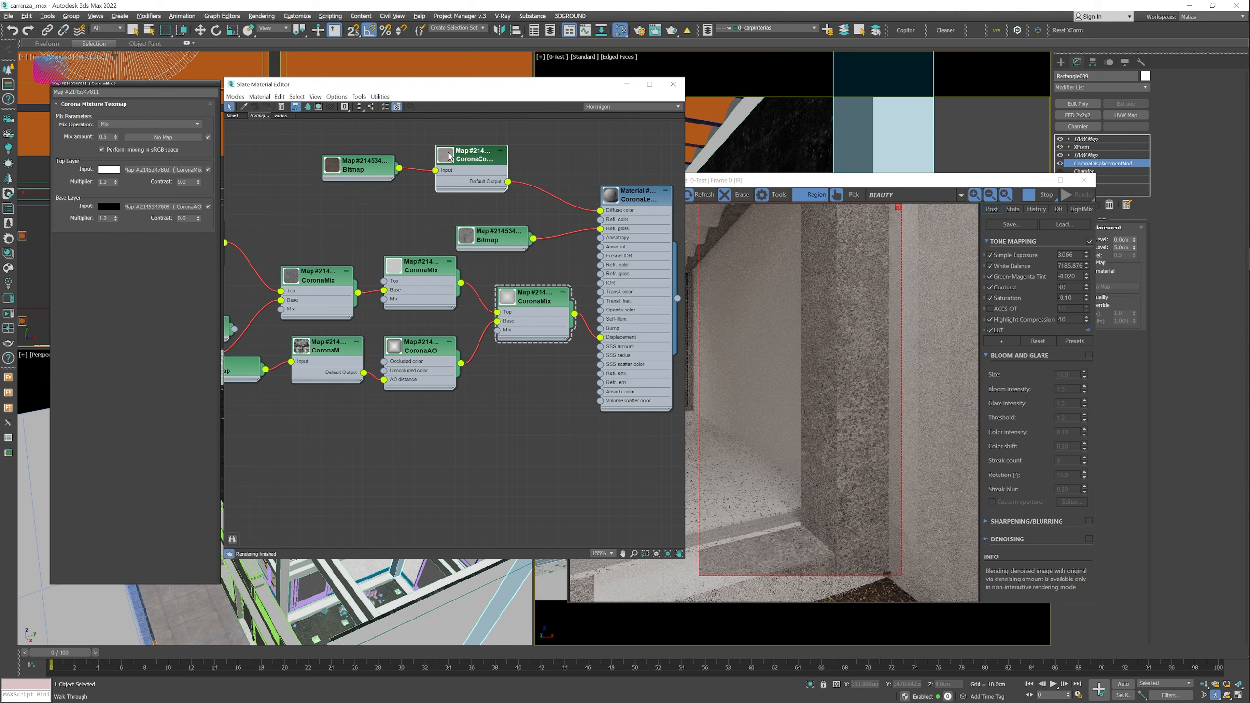
Set the Corona Color Correct map's gamma to 3.0 and enlarge the render region to include more of the wall's base.
double_click(469, 159)
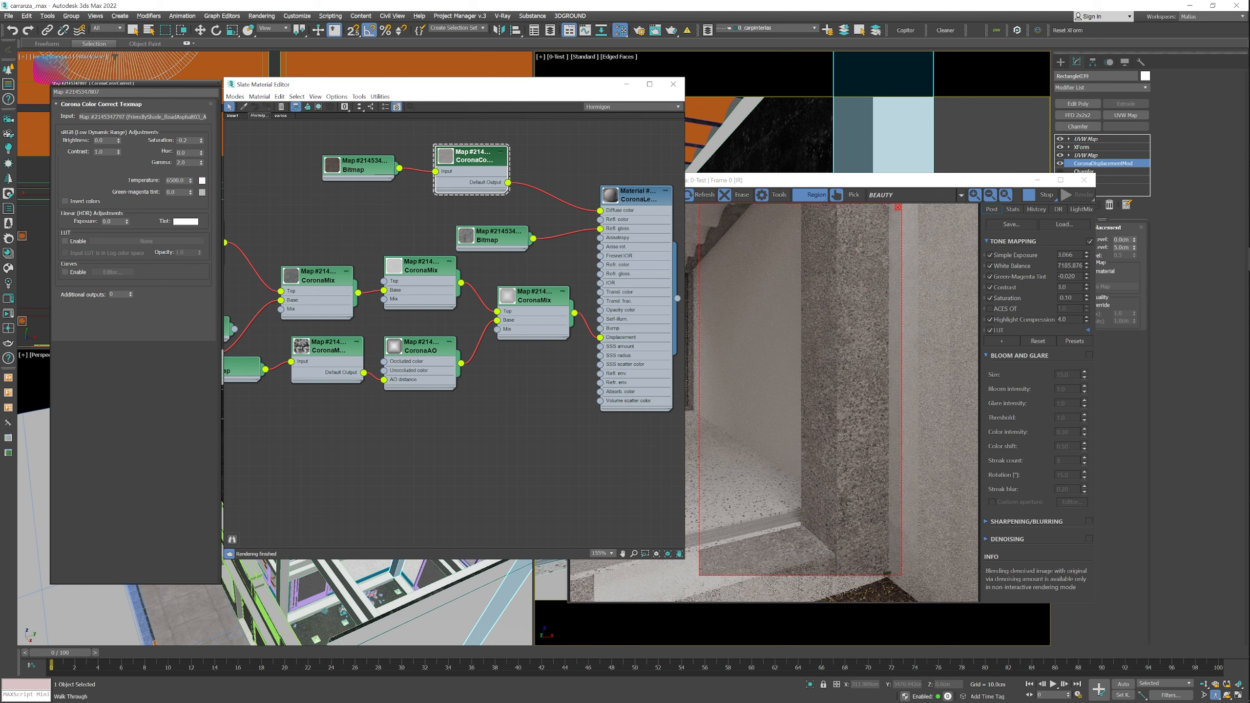
drag(367, 166, 366, 176)
double_click(187, 163)
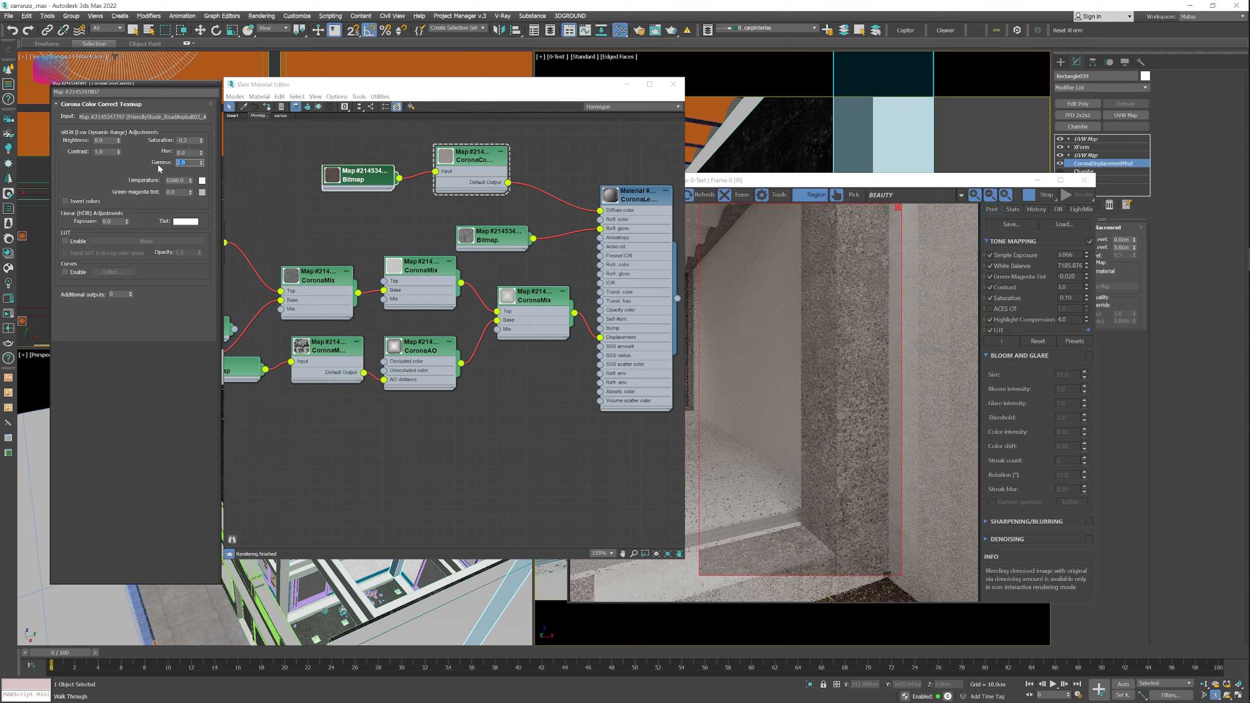
text(3)
key(Return)
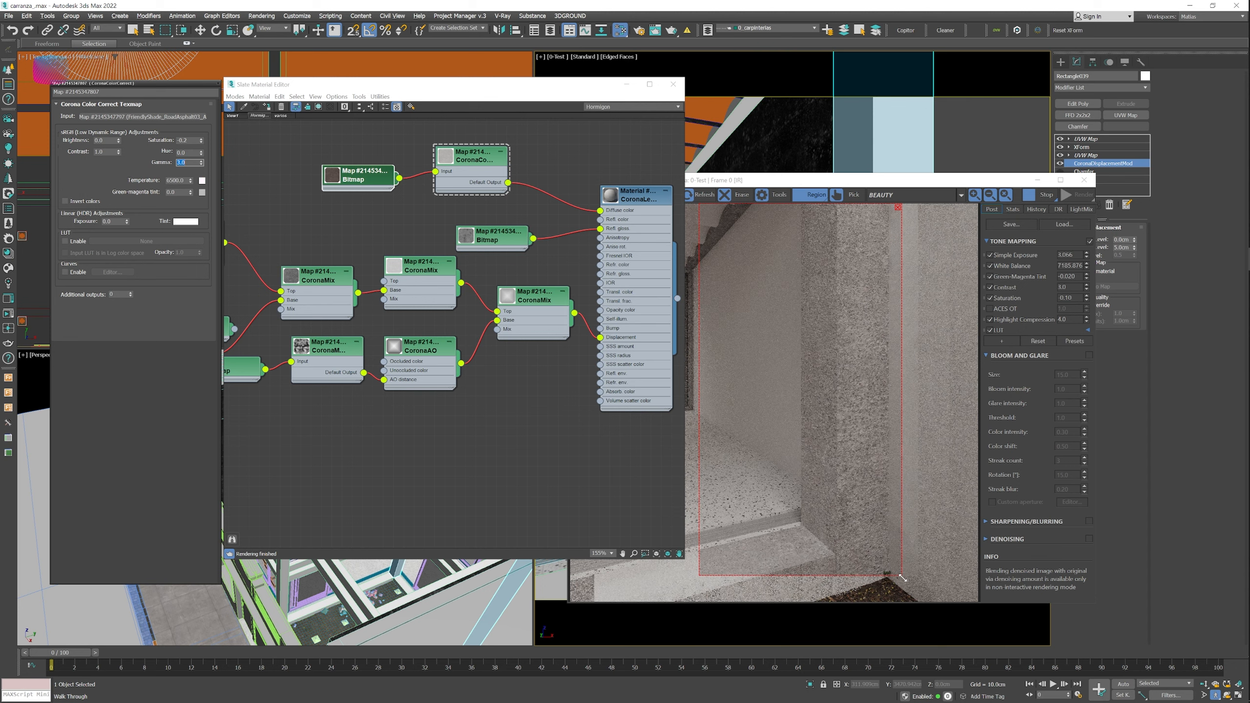
drag(902, 578, 925, 589)
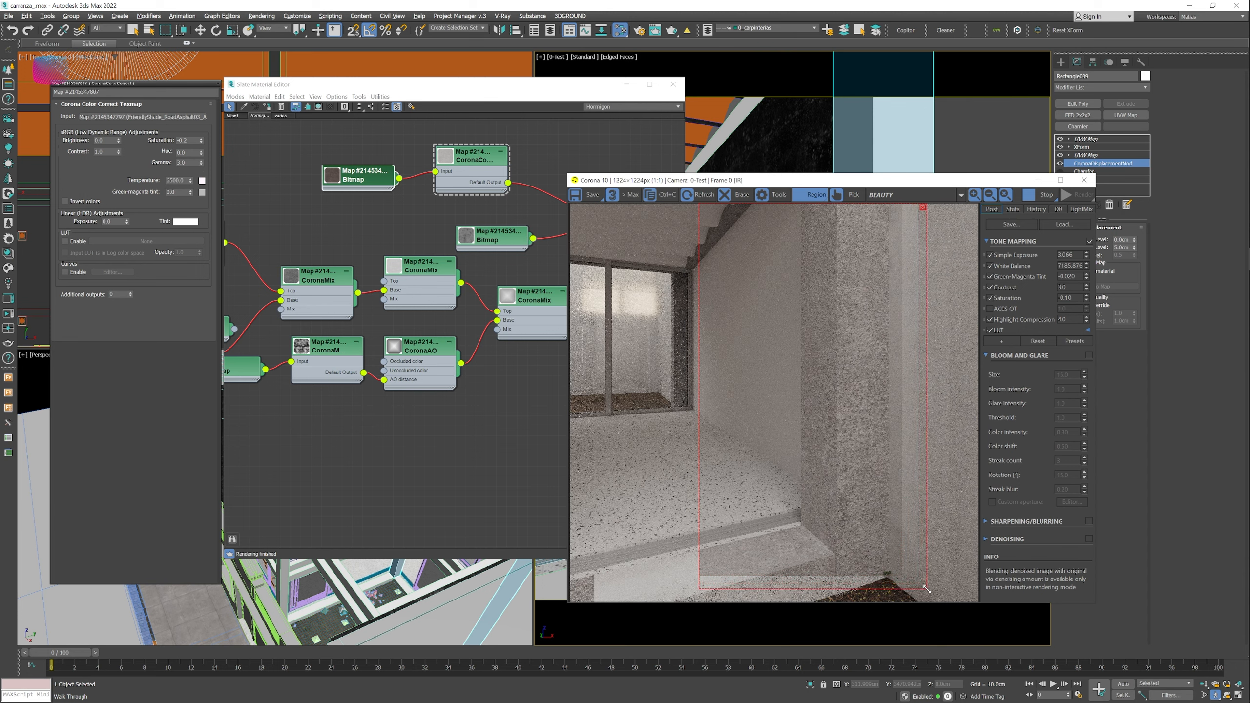